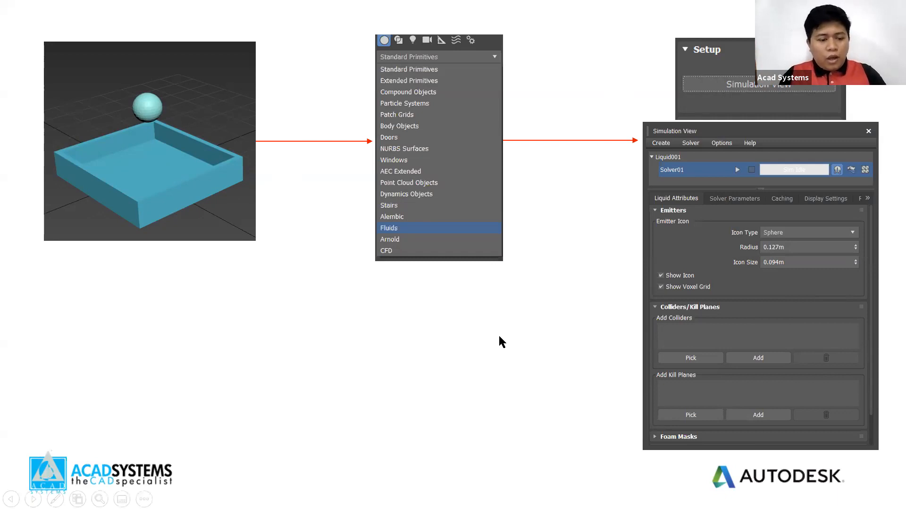
Step: Advance to the chocolate-covered strawberry slide, end the slide show and switch to 3ds Max
key(Right)
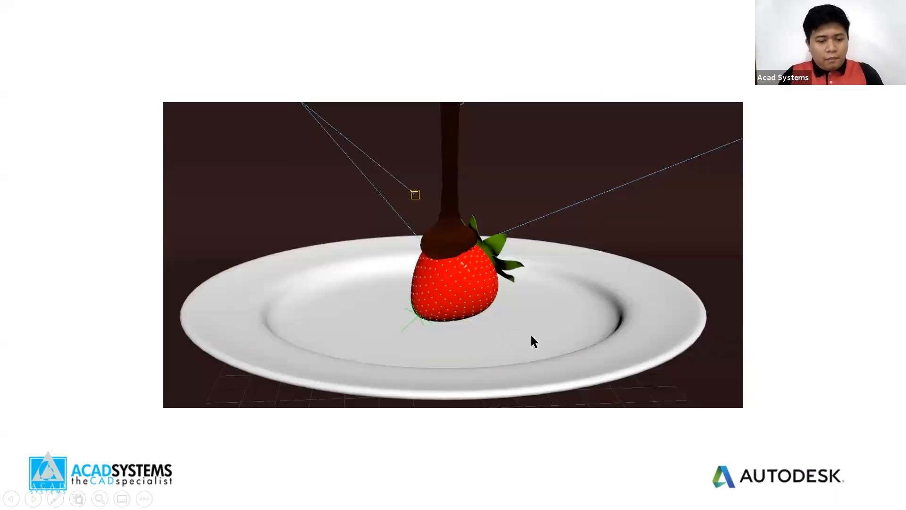
key(Escape)
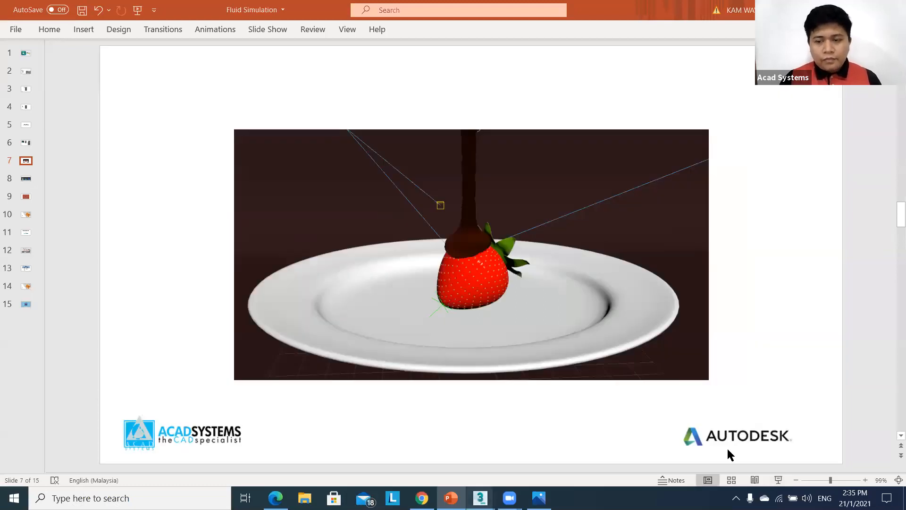
click(794, 457)
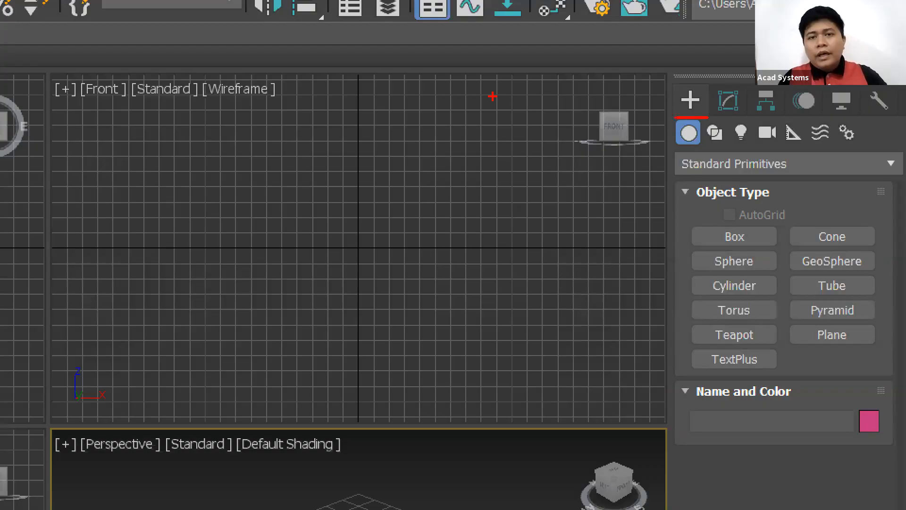
drag(680, 150, 885, 149)
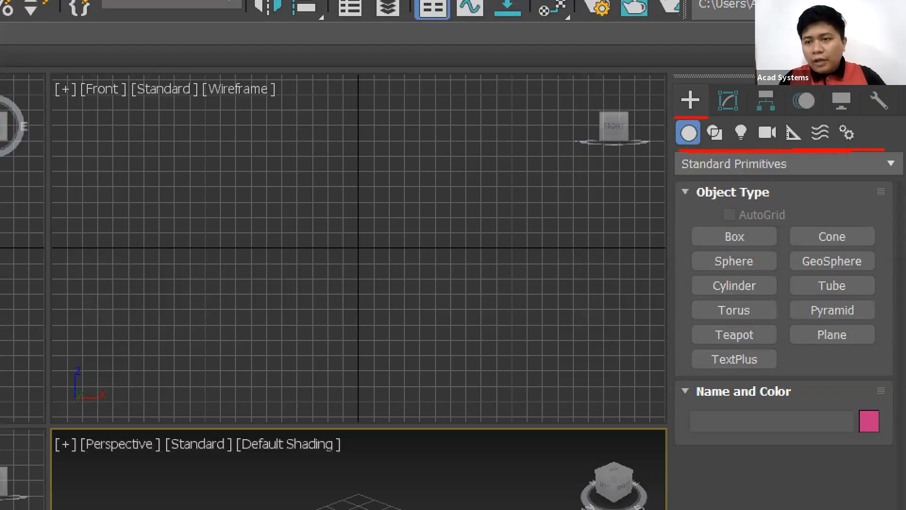
mouse_move(626, 164)
mouse_down()
mouse_move(684, 166)
mouse_move(670, 174)
mouse_up()
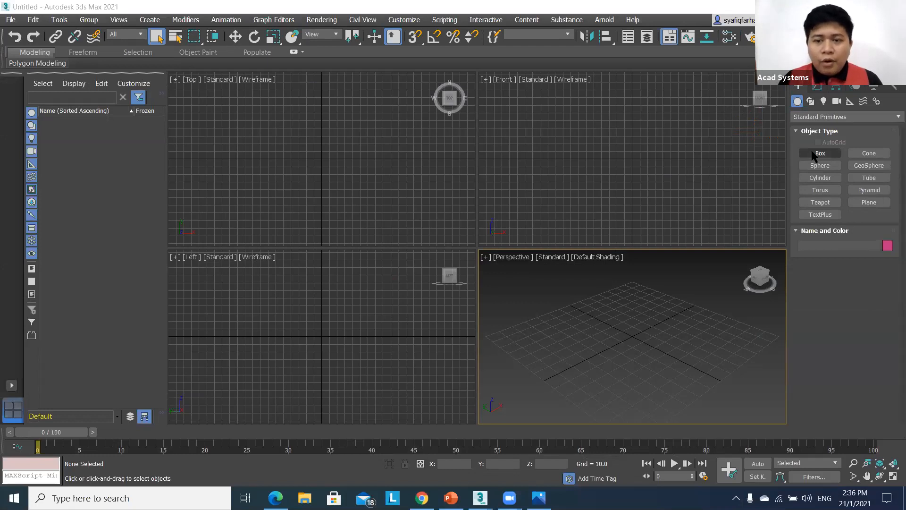
Step: Create a box about 48 long, 56.5 wide and 13.3 high in the Perspective view, and open it for modification
drag(586, 333, 694, 320)
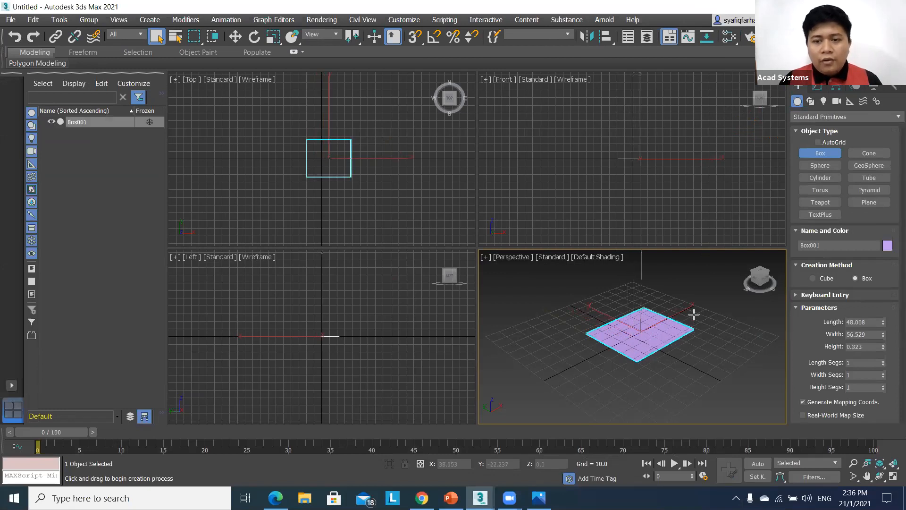
click(693, 303)
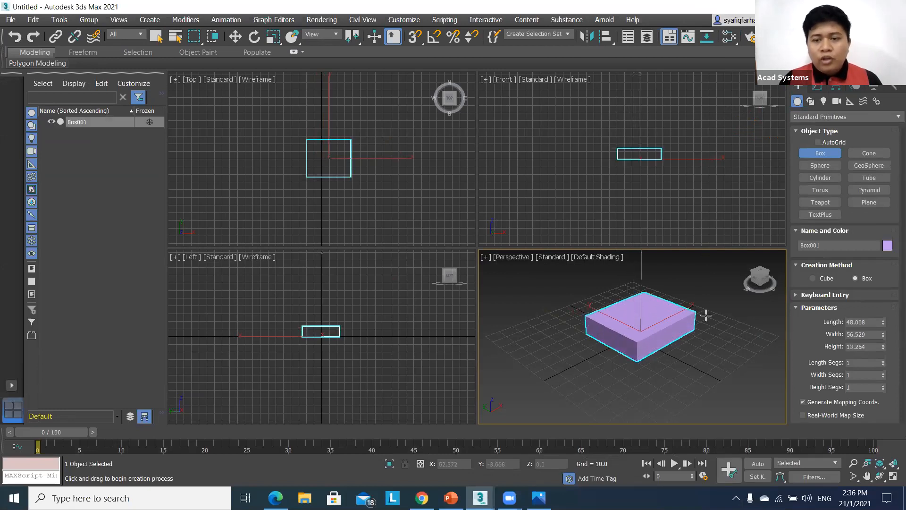
right_click(701, 343)
scroll(701, 345, up, 4)
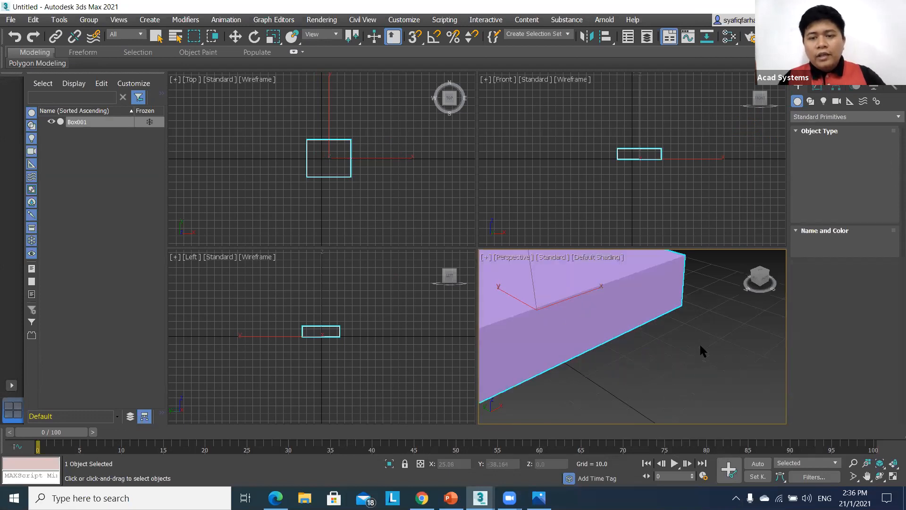
scroll(699, 352, down, 2)
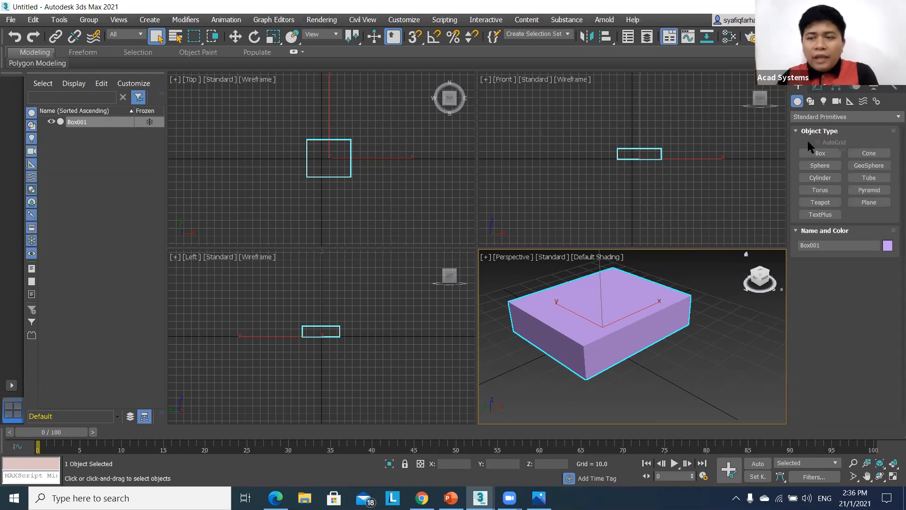
click(817, 87)
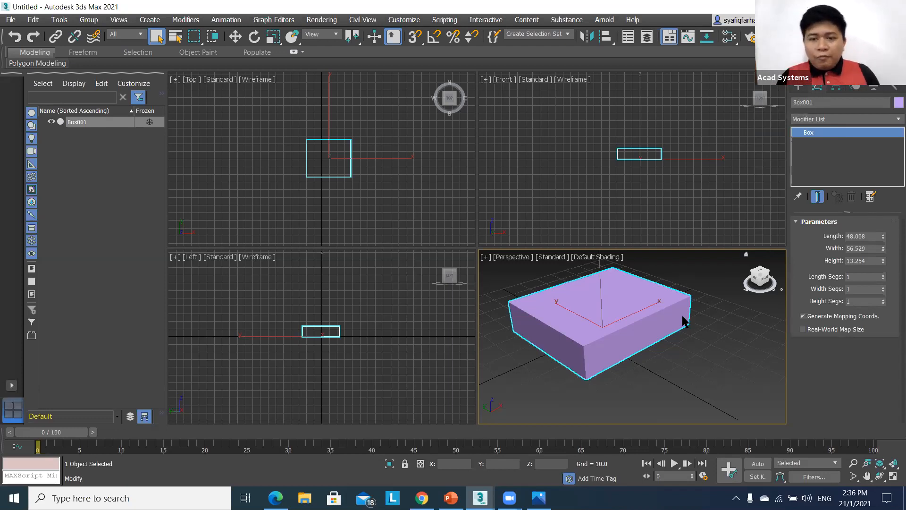
click(674, 368)
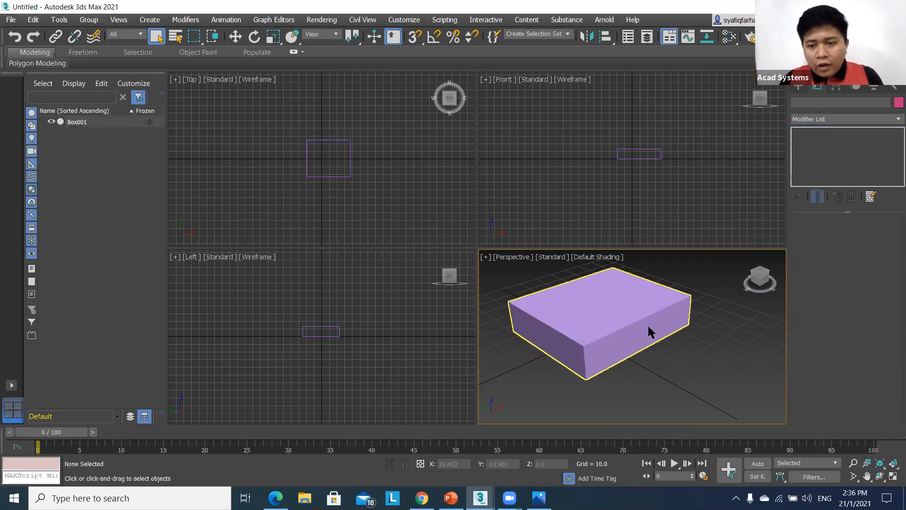
right_click(647, 327)
click(622, 332)
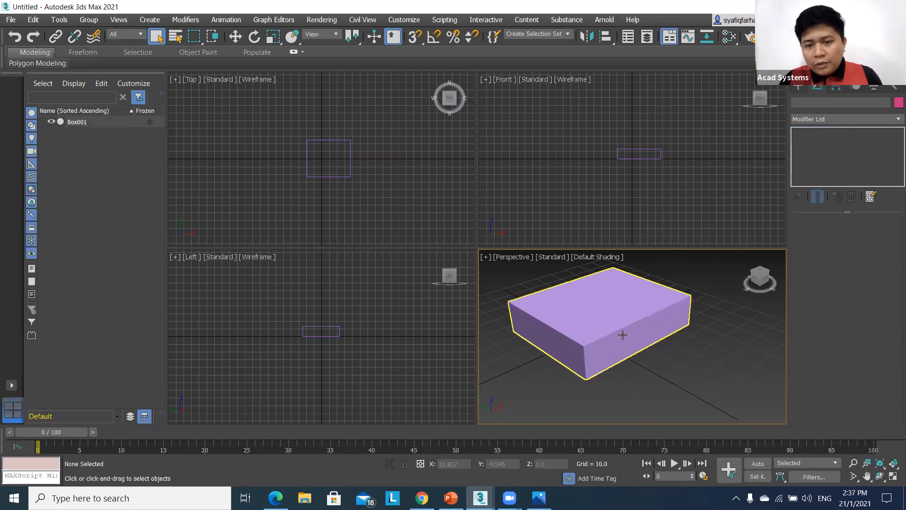
right_click(621, 332)
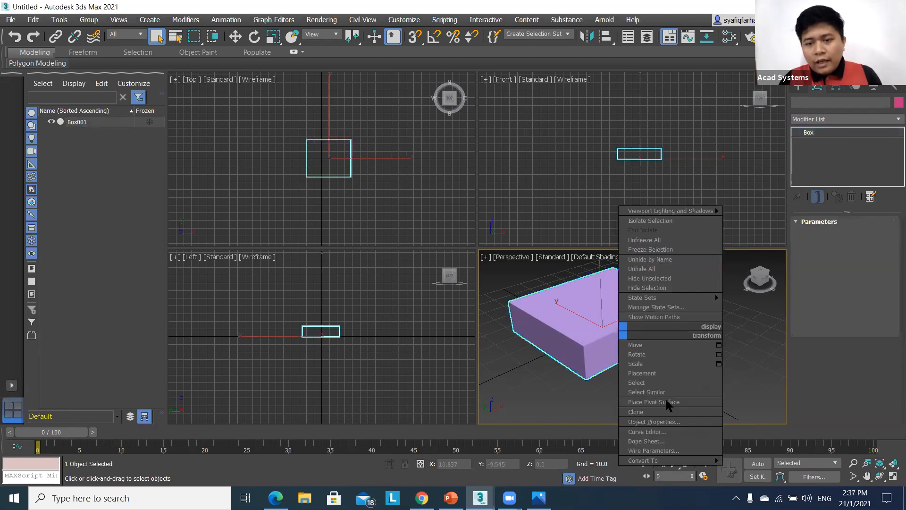
mouse_move(690, 460)
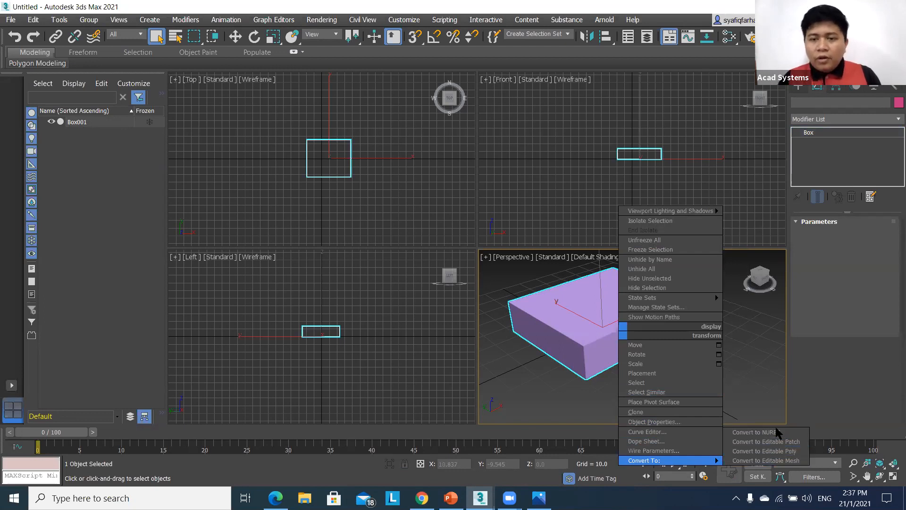
click(838, 145)
click(839, 132)
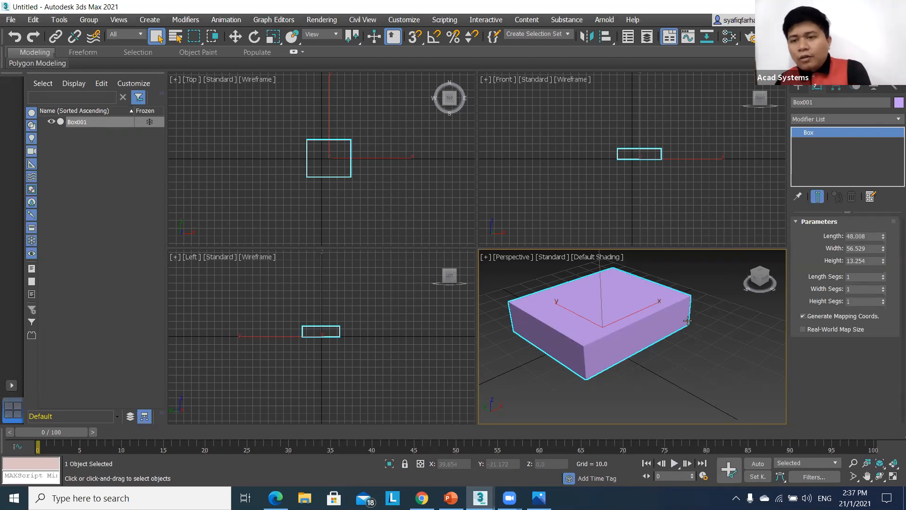
Step: Try converting the box to an Editable Poly, and undo the conversion
right_click(662, 323)
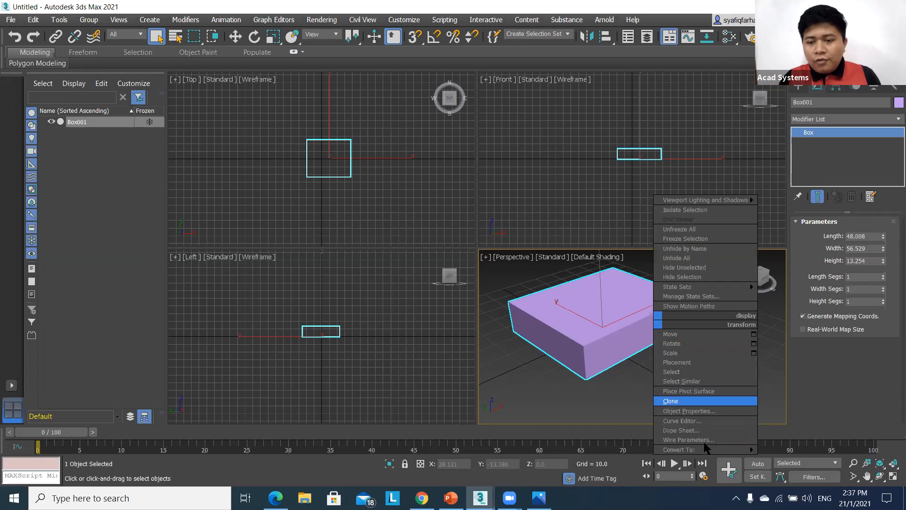
click(800, 461)
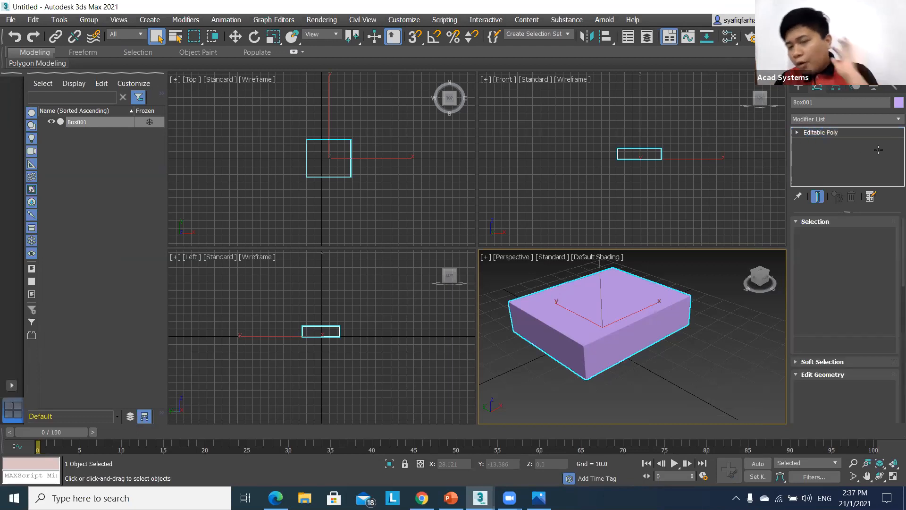
click(807, 133)
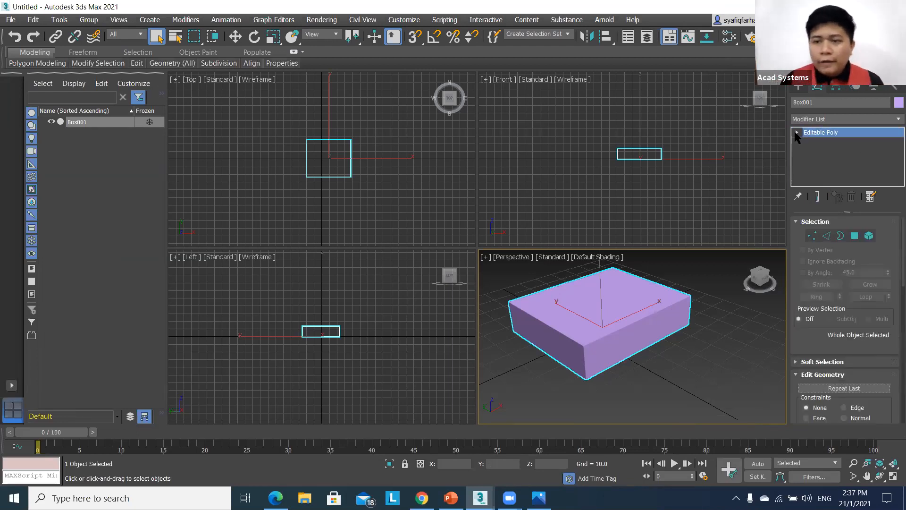
click(667, 363)
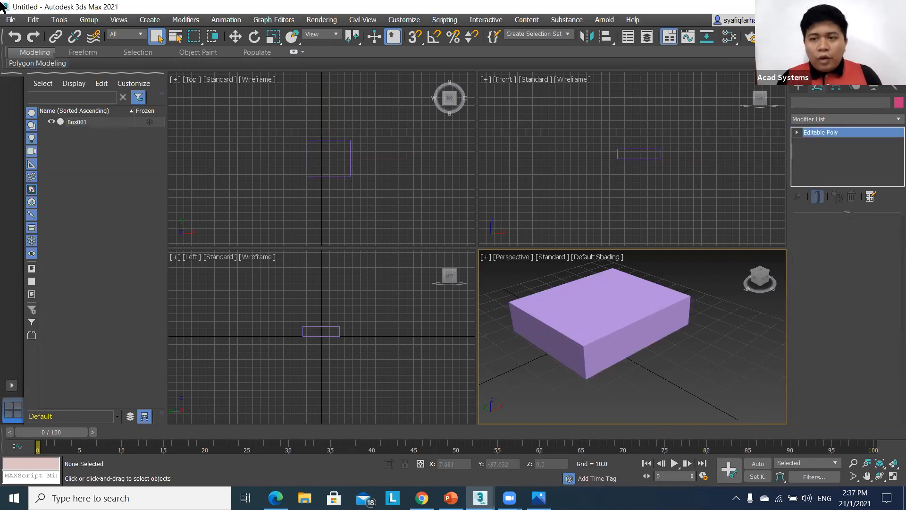
click(618, 349)
click(13, 39)
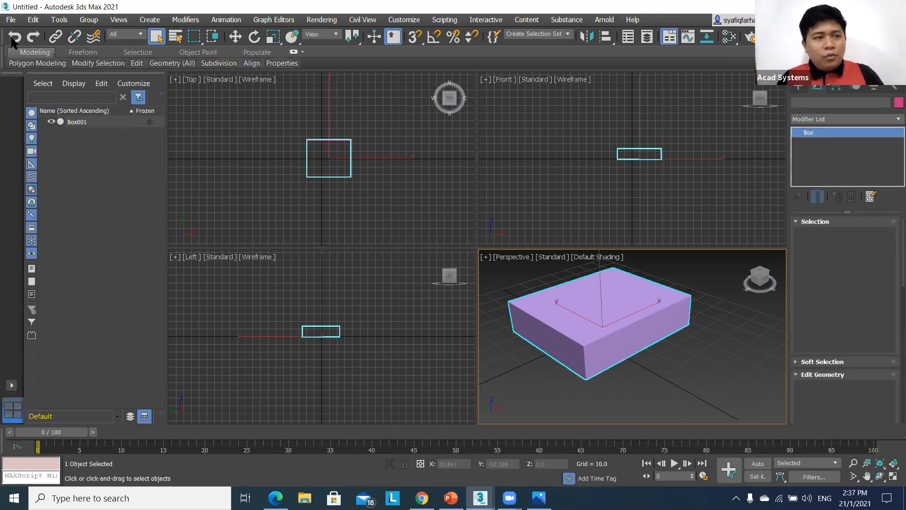
Step: Reselect the box and convert it to an Editable Poly
click(505, 292)
click(563, 331)
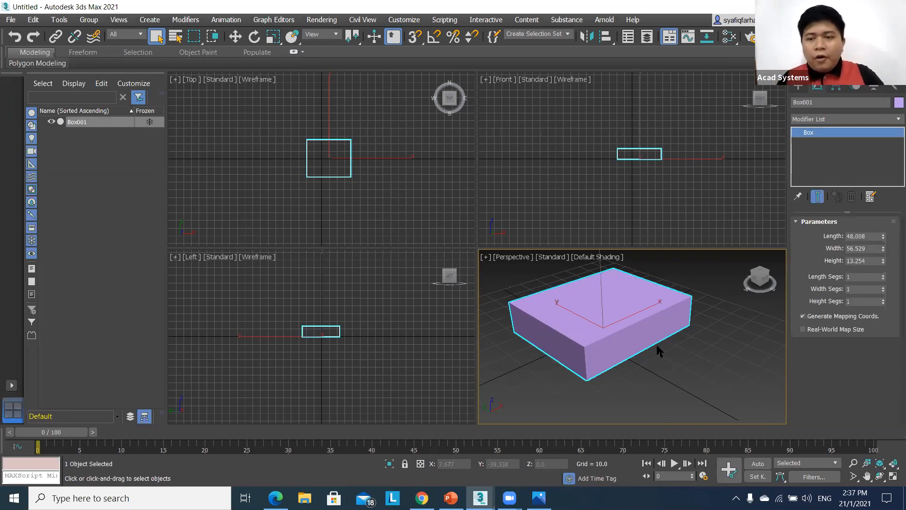
right_click(611, 296)
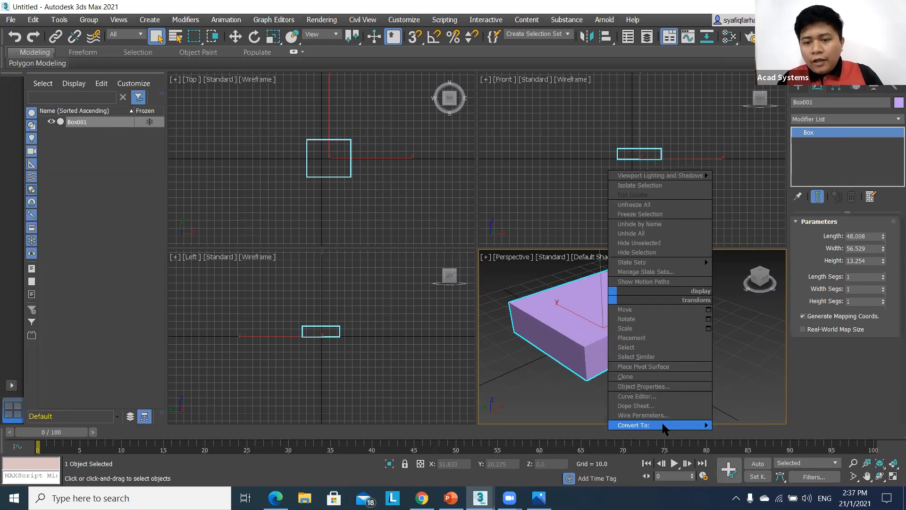
mouse_move(662, 426)
click(744, 434)
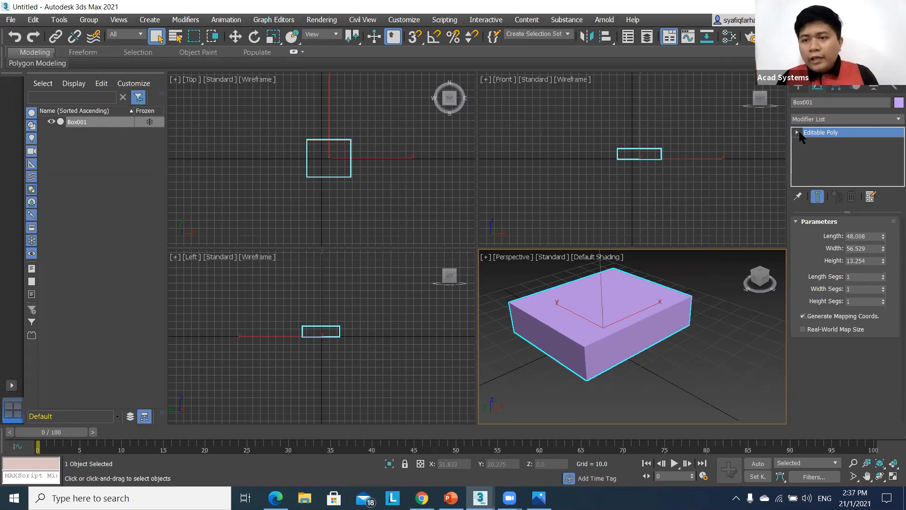
Step: Switch the Editable Poly to Polygon level and delete the box's top face
key(1)
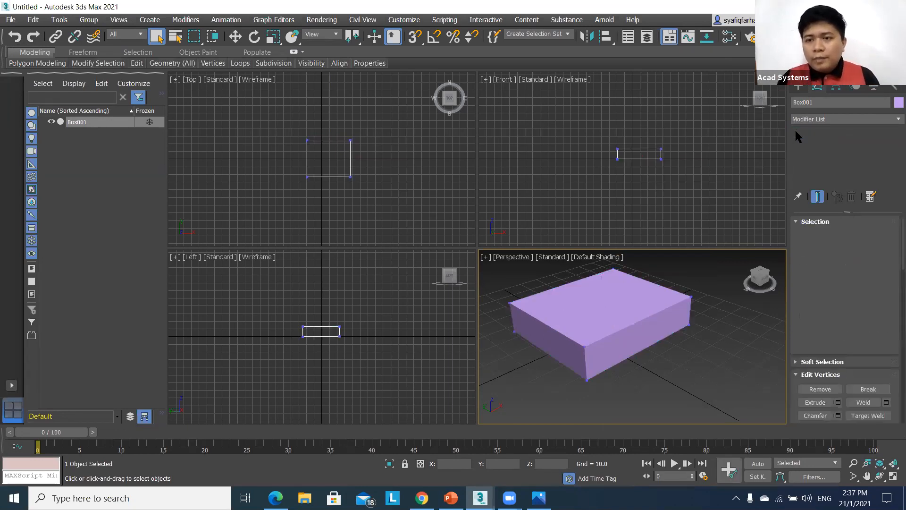
click(797, 133)
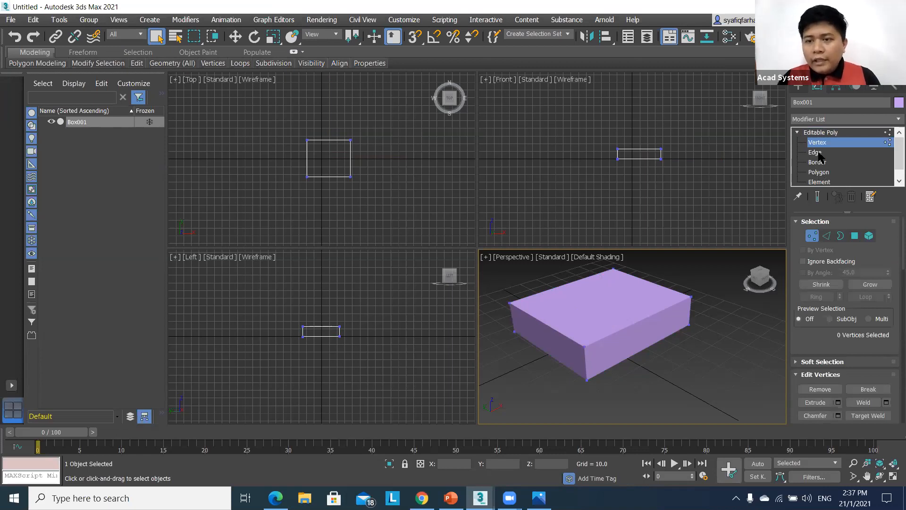
click(822, 172)
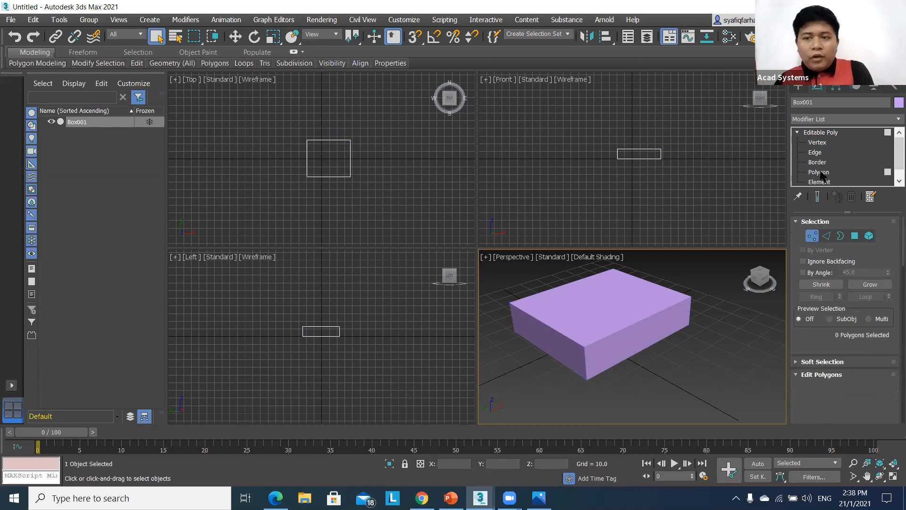
click(822, 172)
click(822, 173)
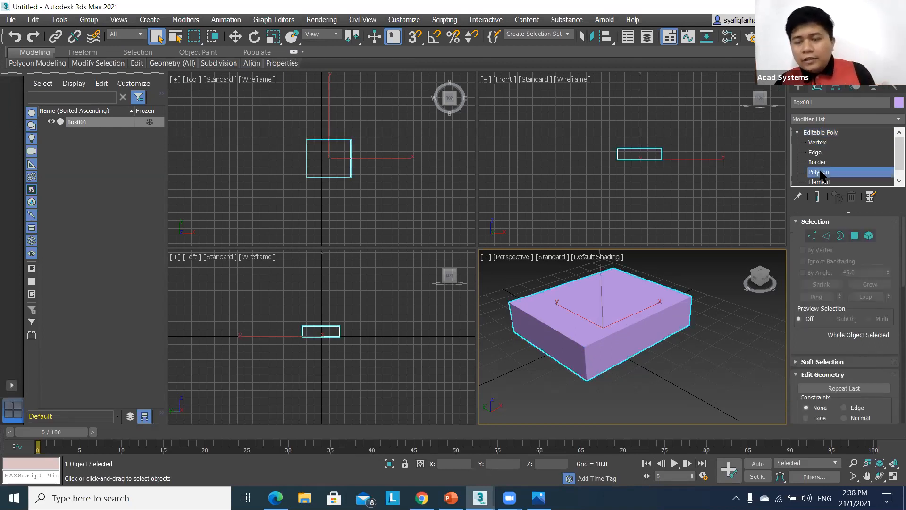
click(619, 292)
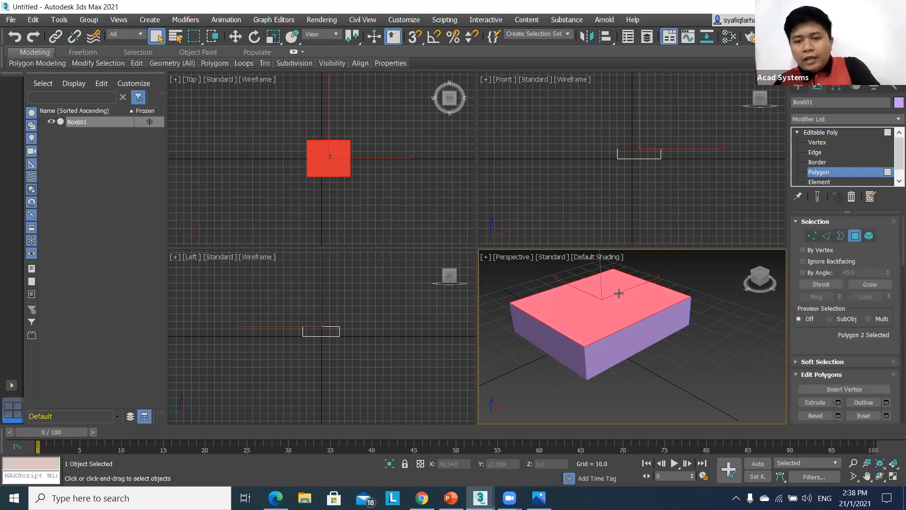
key(Delete)
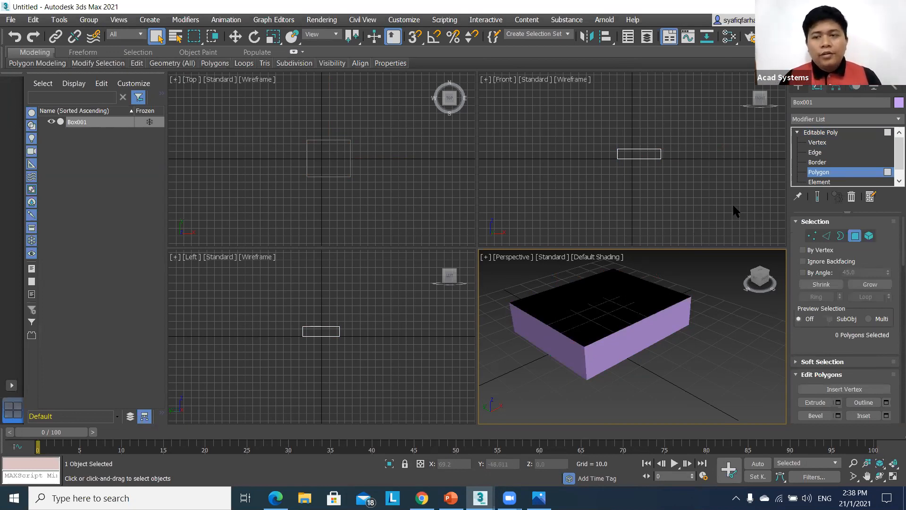
Step: Add a Shell modifier to the open box and set its inner amount to about 0.66
click(797, 132)
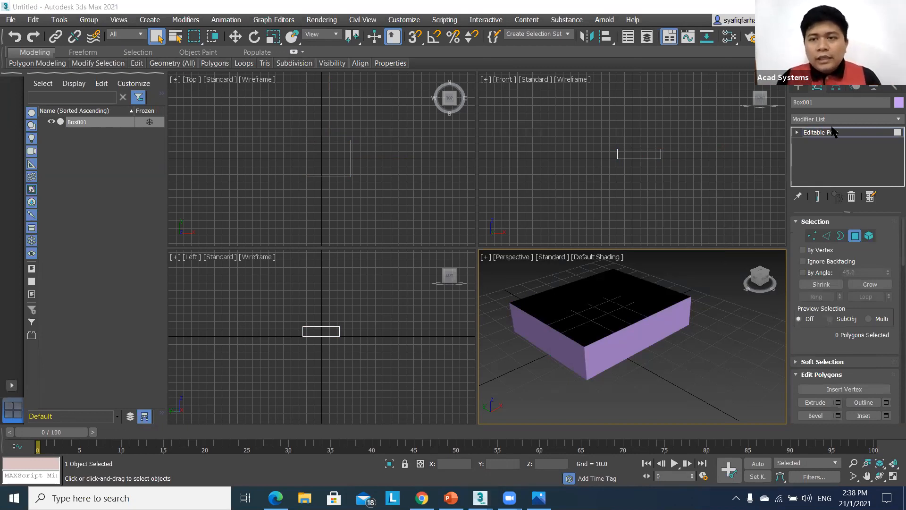
click(848, 121)
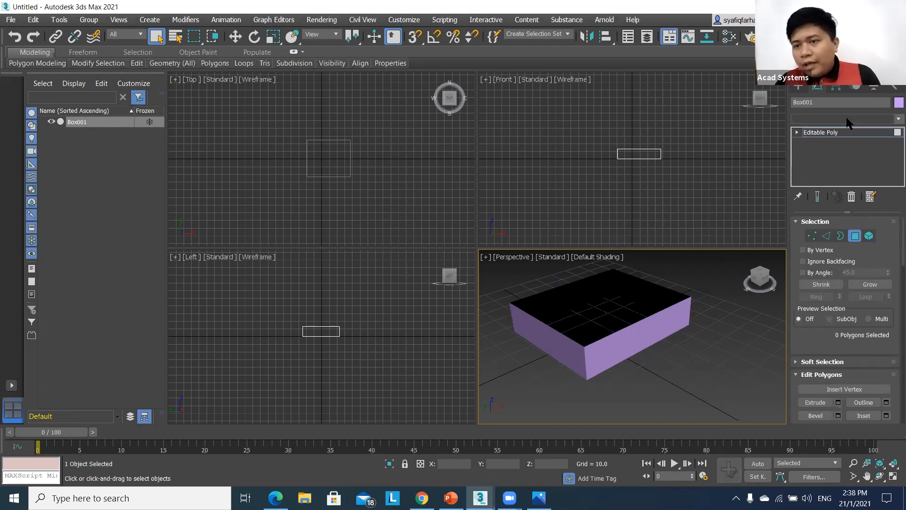
click(893, 119)
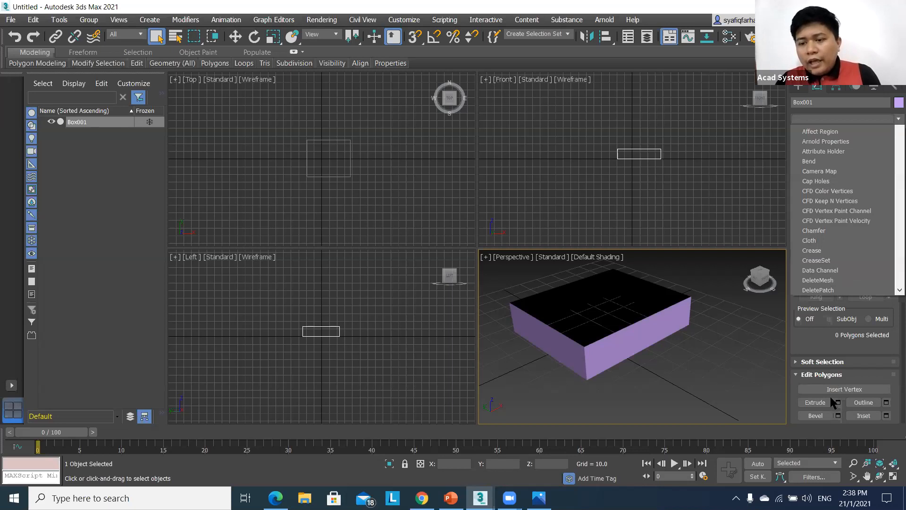
scroll(831, 396, down, 5)
scroll(829, 403, down, 12)
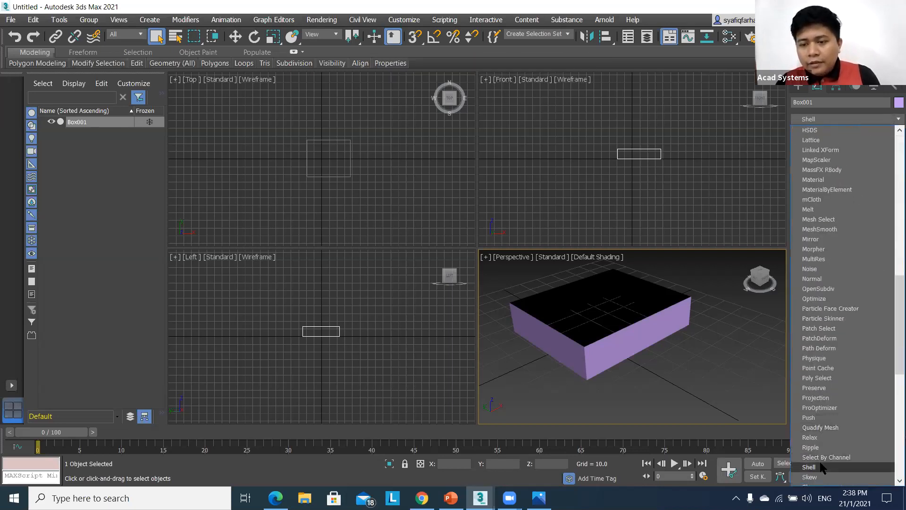
click(822, 467)
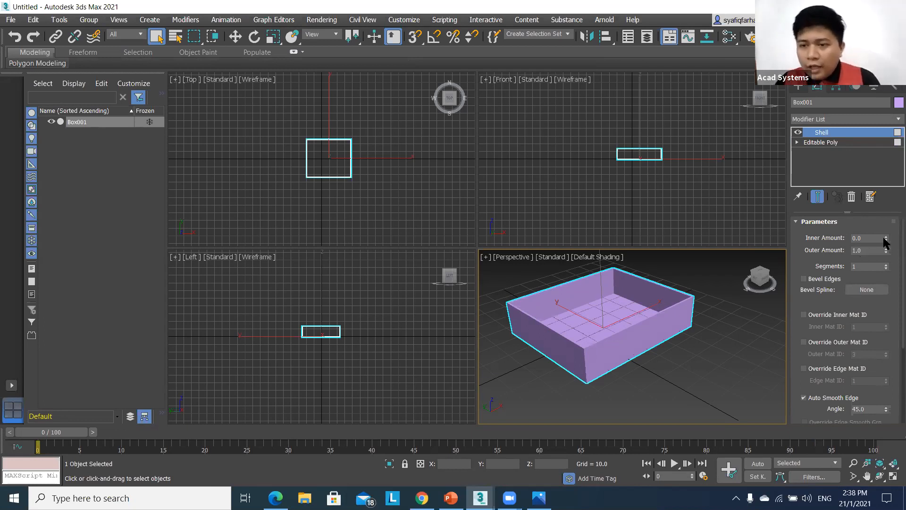
drag(884, 234, 880, 192)
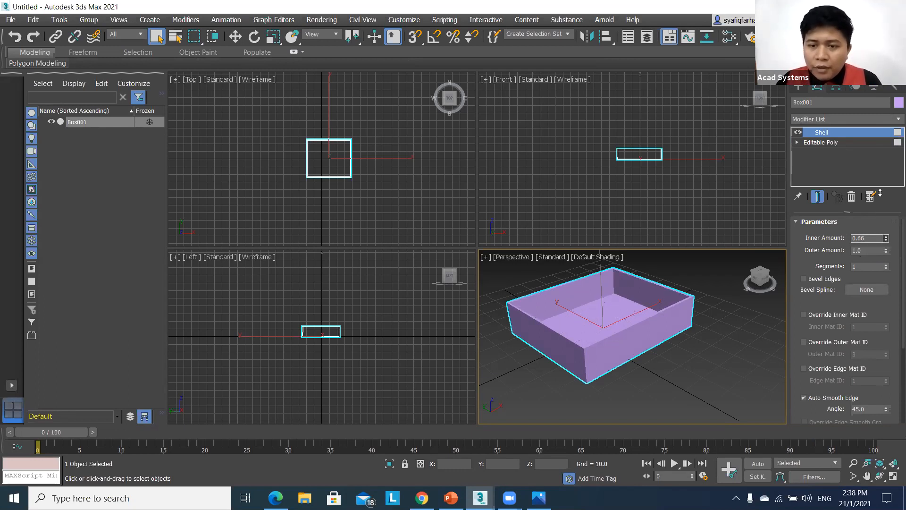
Step: Thicken the container's walls by setting the Shell modifier's inner amount to about 2.06
drag(871, 131, 871, 124)
scroll(687, 298, up, 4)
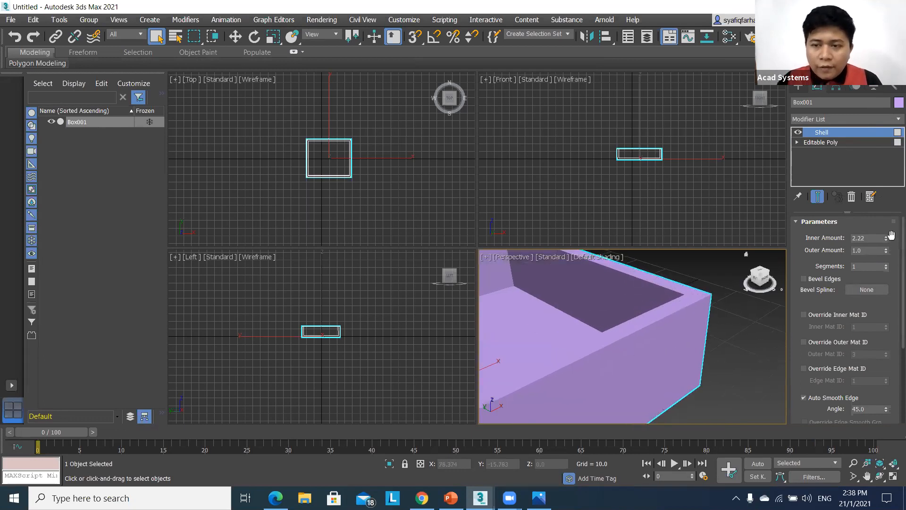
mouse_move(886, 237)
mouse_down()
mouse_move(880, 167)
mouse_move(886, 245)
mouse_up()
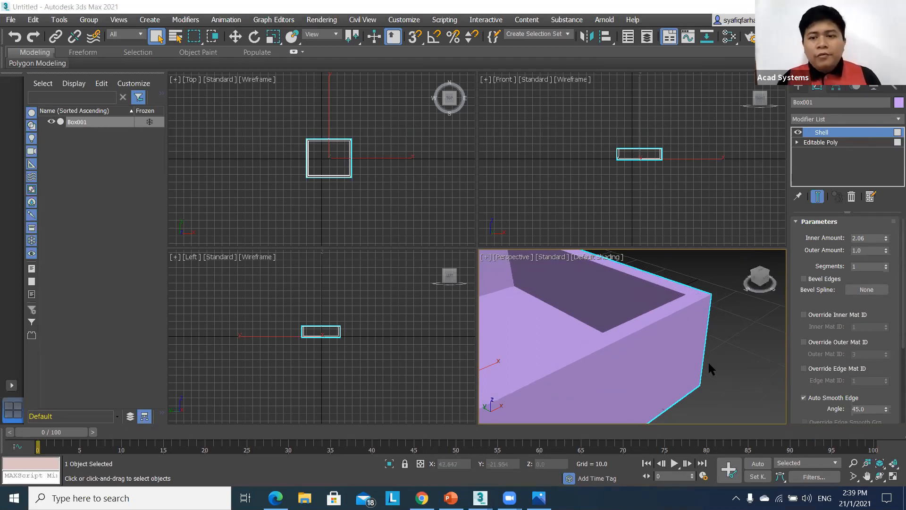
scroll(708, 360, down, 5)
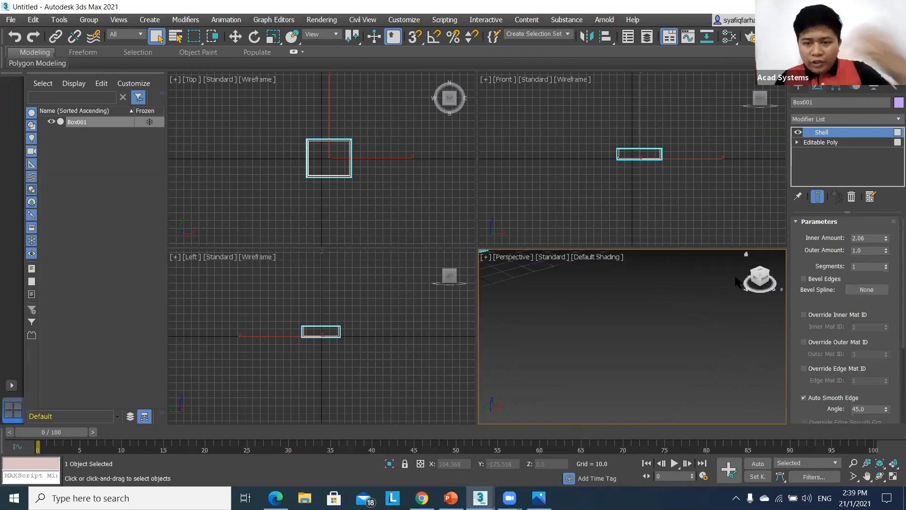
scroll(641, 354, down, 2)
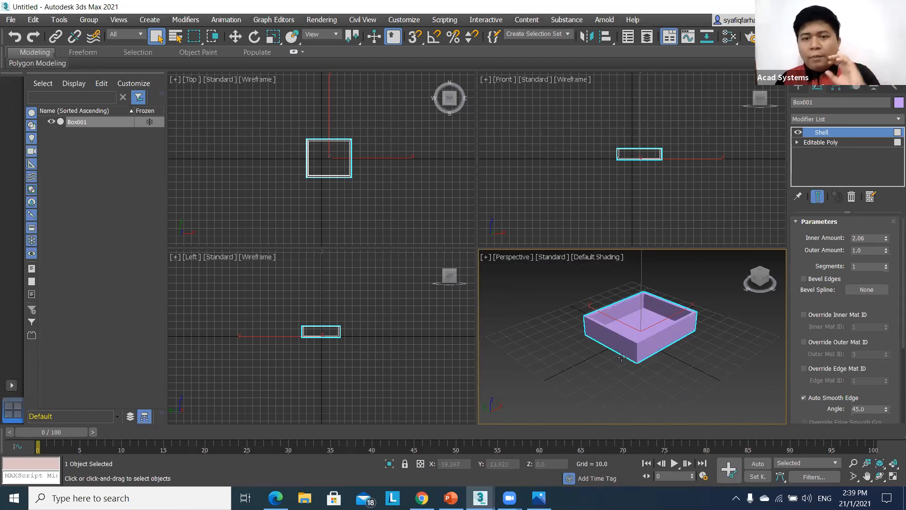
scroll(661, 357, up, 4)
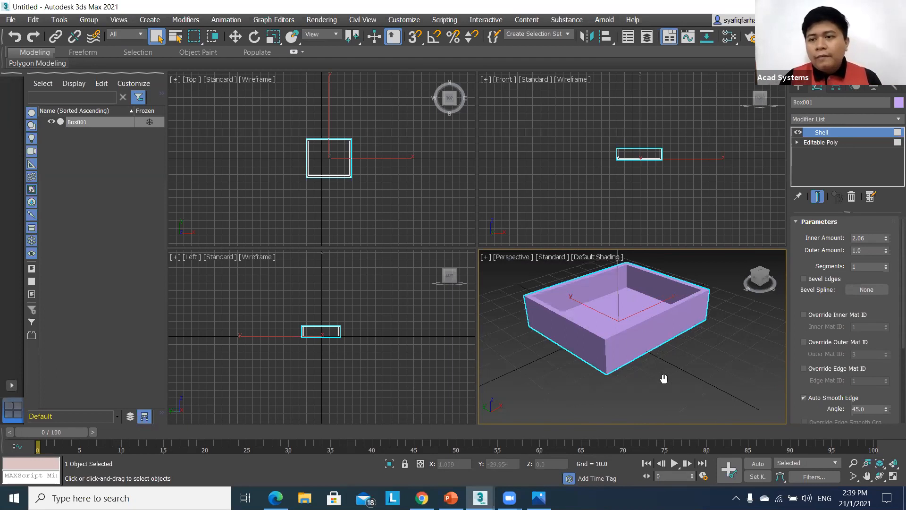
Step: Create a sphere with a radius of about 7.5 at the middle of the open container
middle_drag(664, 378, 668, 406)
click(798, 87)
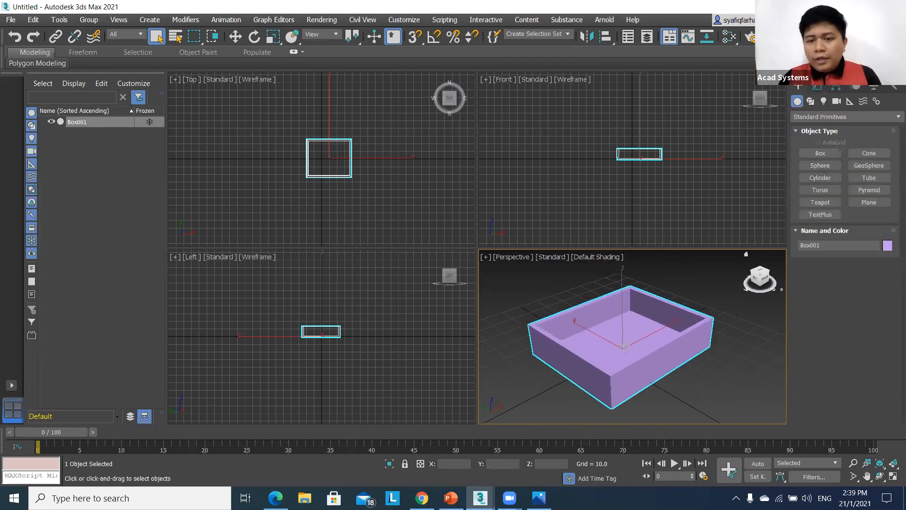
click(820, 165)
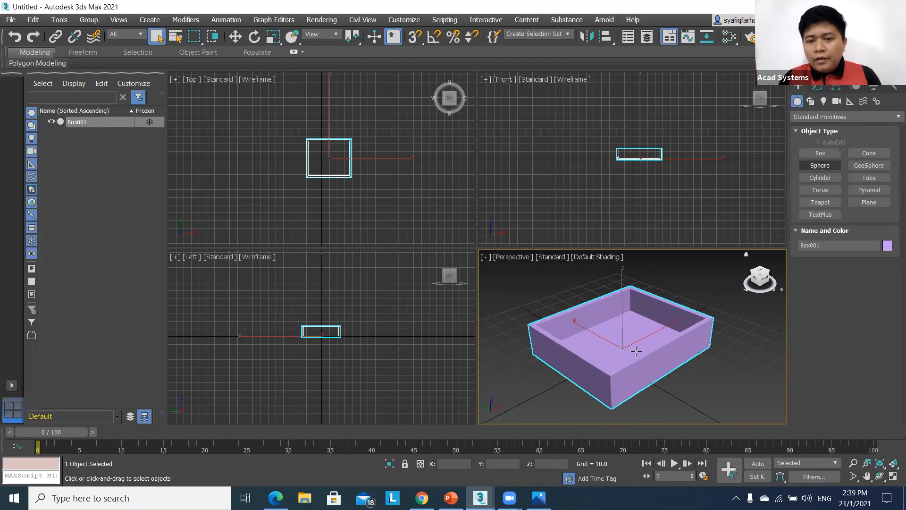
drag(622, 345, 640, 349)
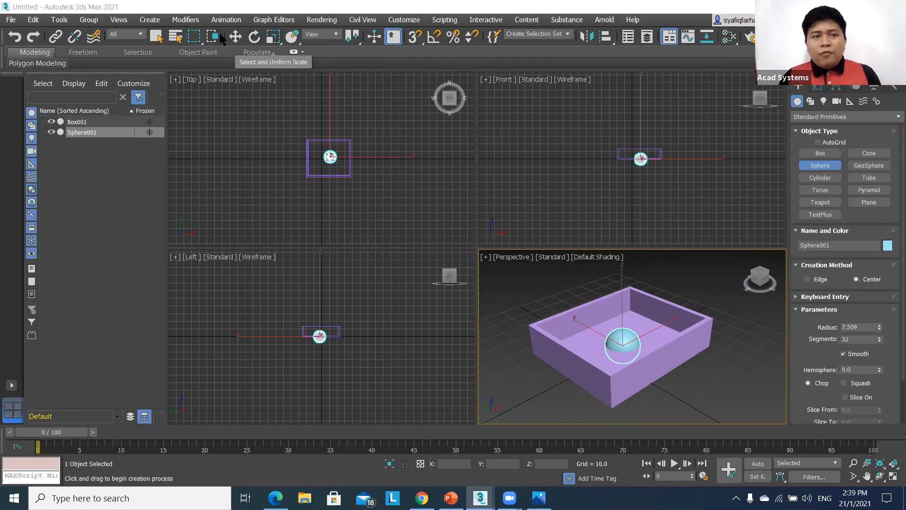
Step: Move the sphere straight up along Z so it hovers above the open container, and deselect it
key(w)
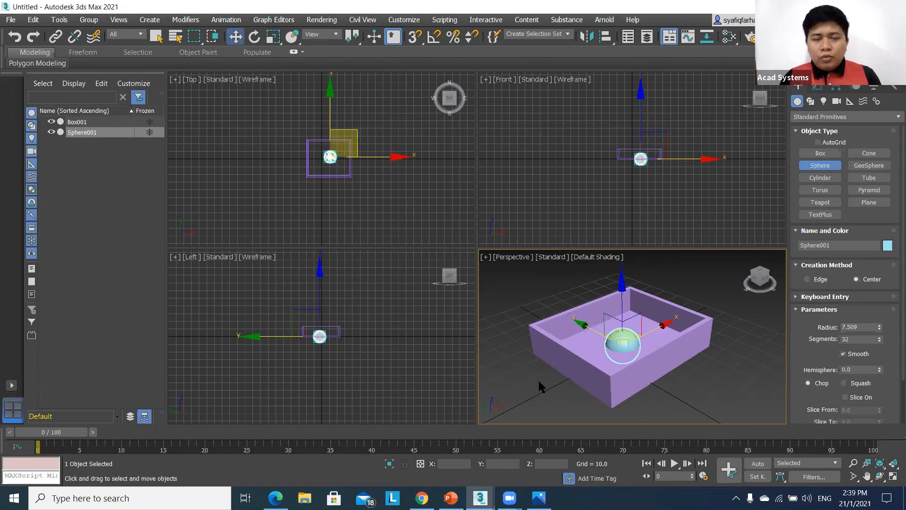
middle_drag(709, 342, 711, 342)
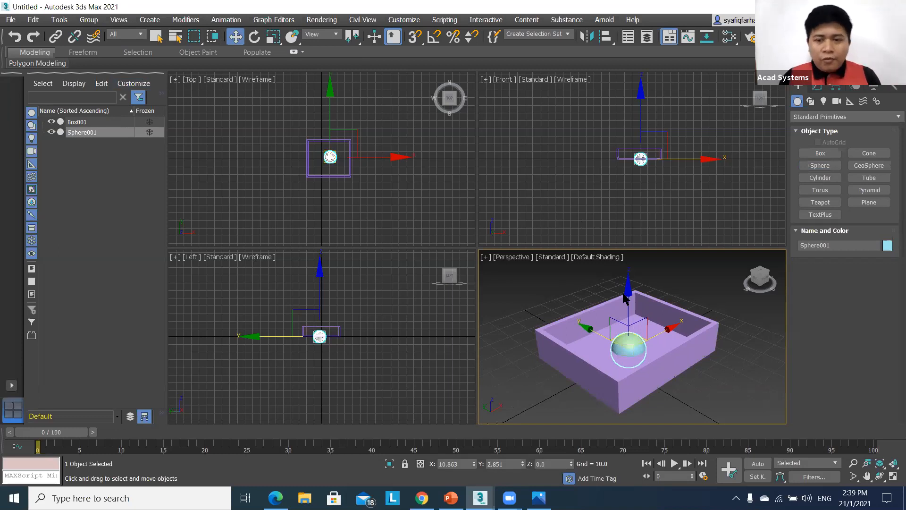
drag(629, 304, 633, 247)
middle_drag(672, 390, 672, 397)
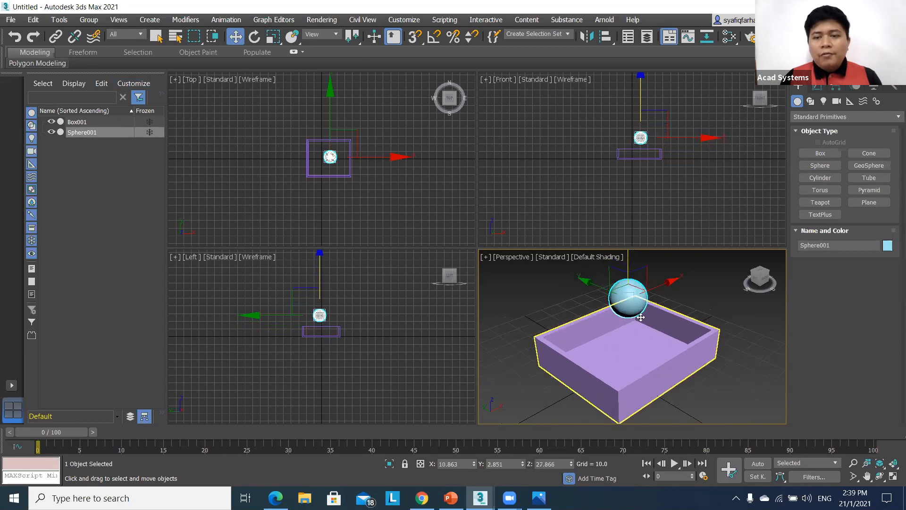
middle_drag(662, 298, 659, 314)
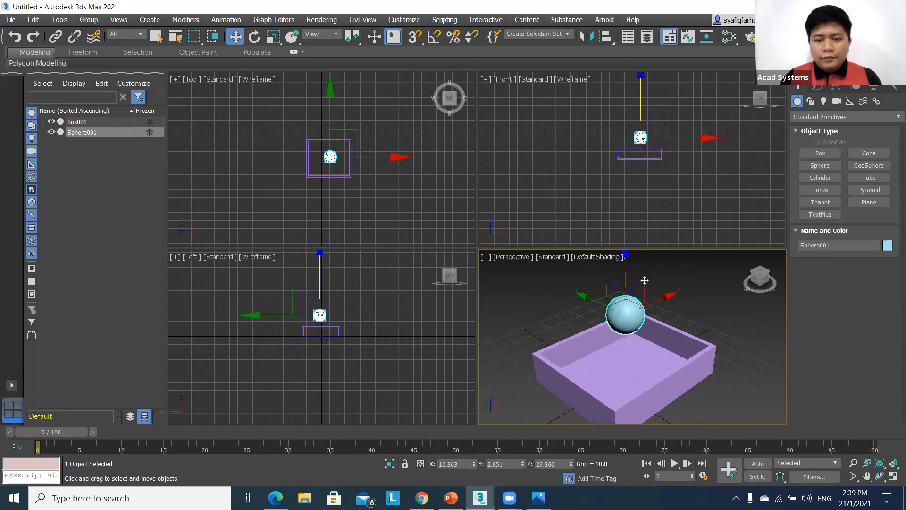
middle_drag(718, 373, 750, 392)
click(749, 392)
scroll(749, 396, down, 3)
scroll(720, 373, up, 2)
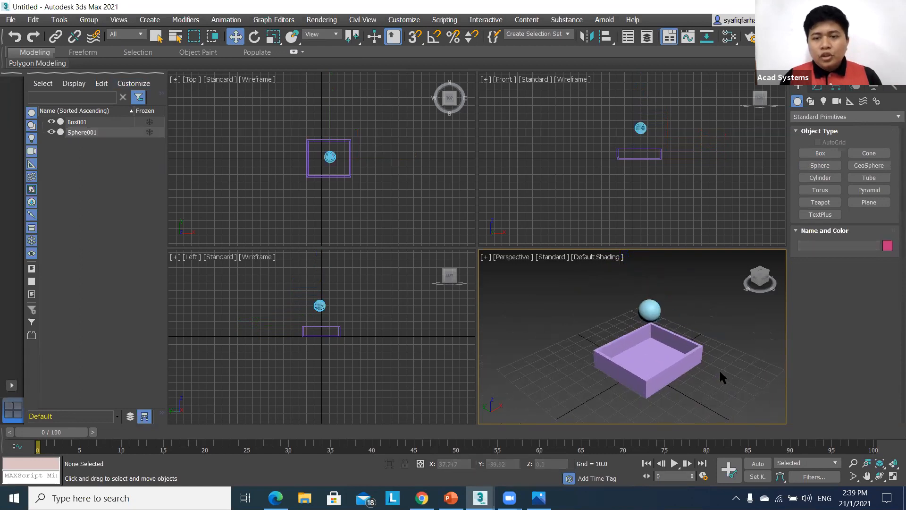
scroll(722, 378, up, 2)
middle_drag(724, 381, 725, 384)
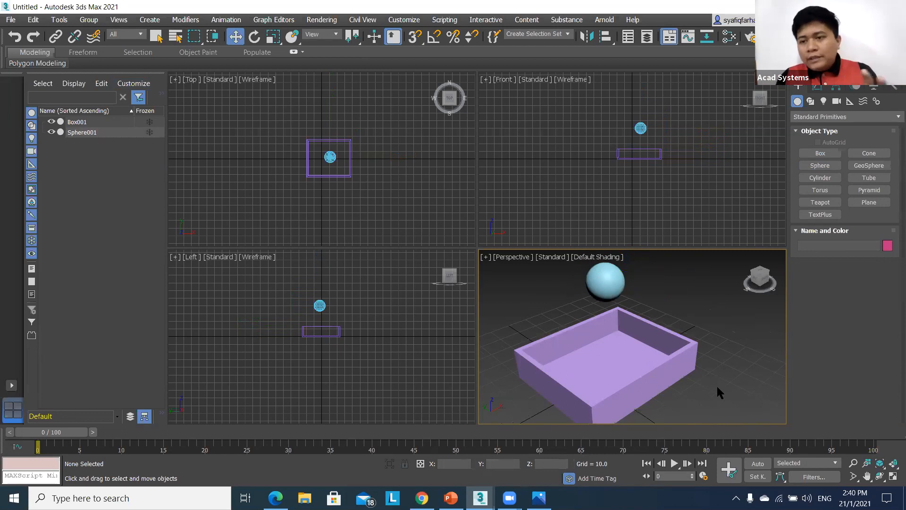
scroll(713, 375, down, 3)
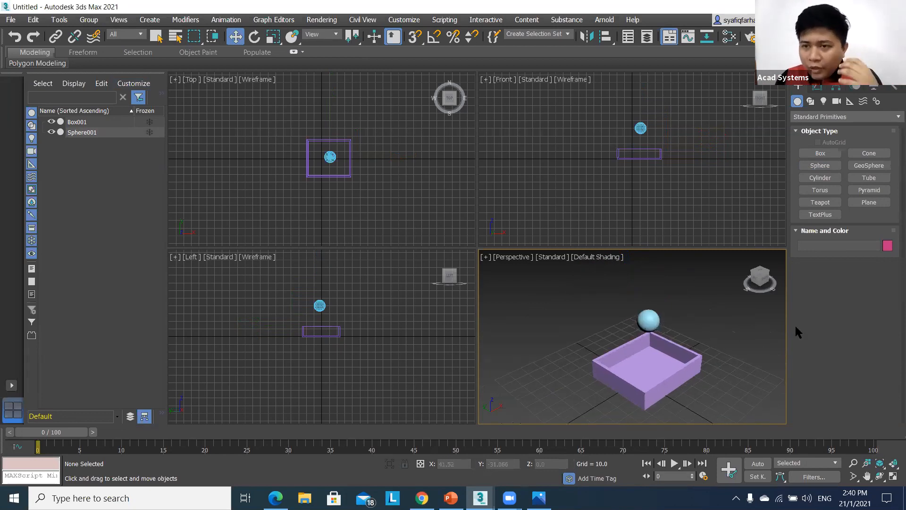
Step: Create a Liquid object from the Fluids category on the grid beside the container, with an icon size of about 20
click(852, 117)
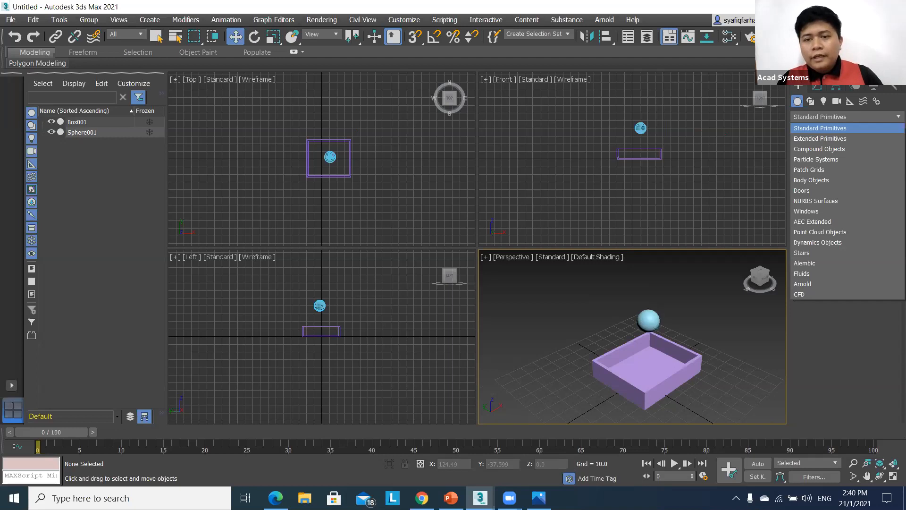
key(ctrl+4)
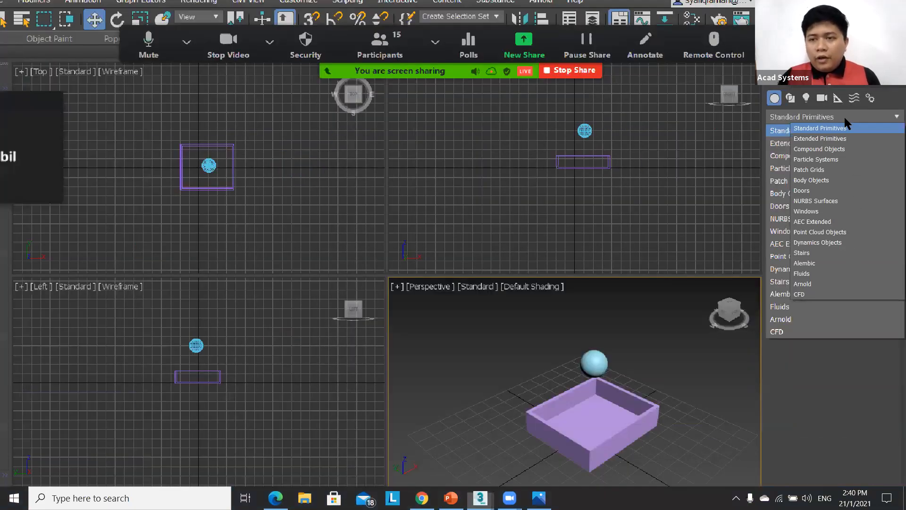
drag(673, 402, 780, 395)
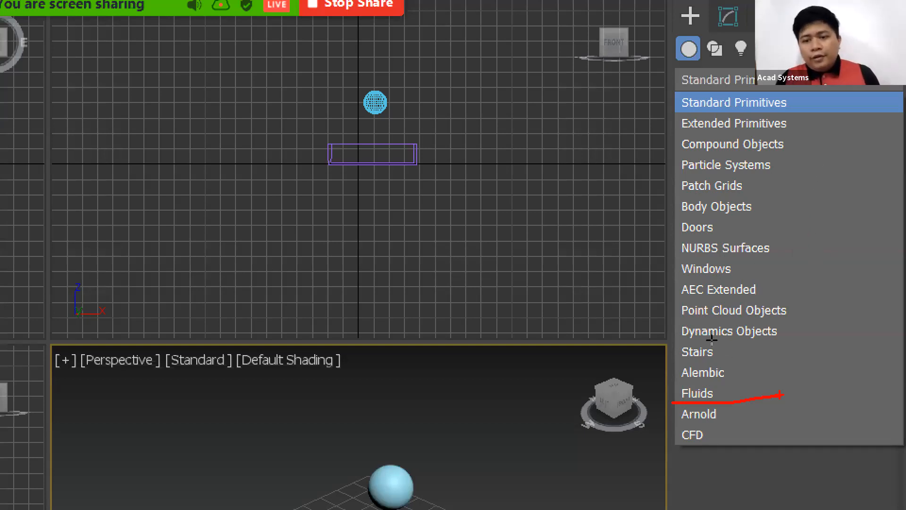
key(Escape)
drag(711, 337, 725, 333)
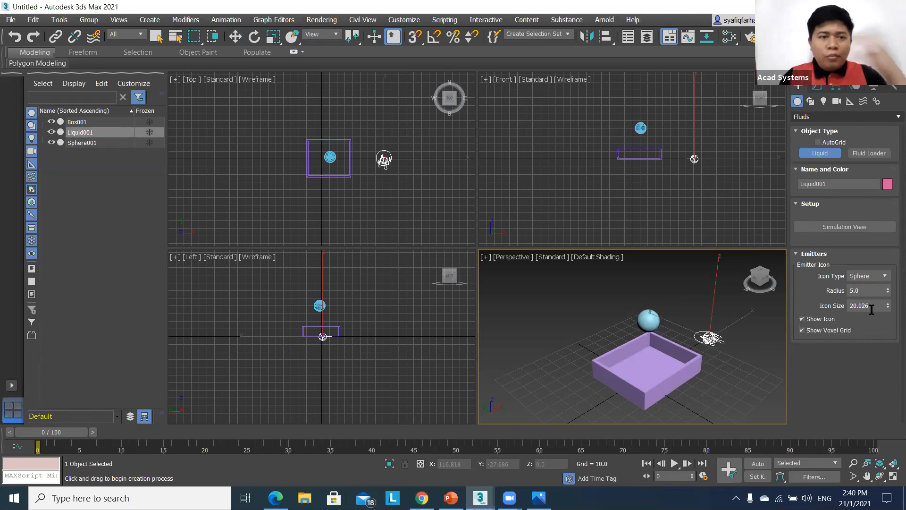
Step: Move the liquid emitter over the container and raise it above the sphere, to about X 9.6, Y -1.1, Z 59
click(237, 36)
drag(706, 333, 627, 356)
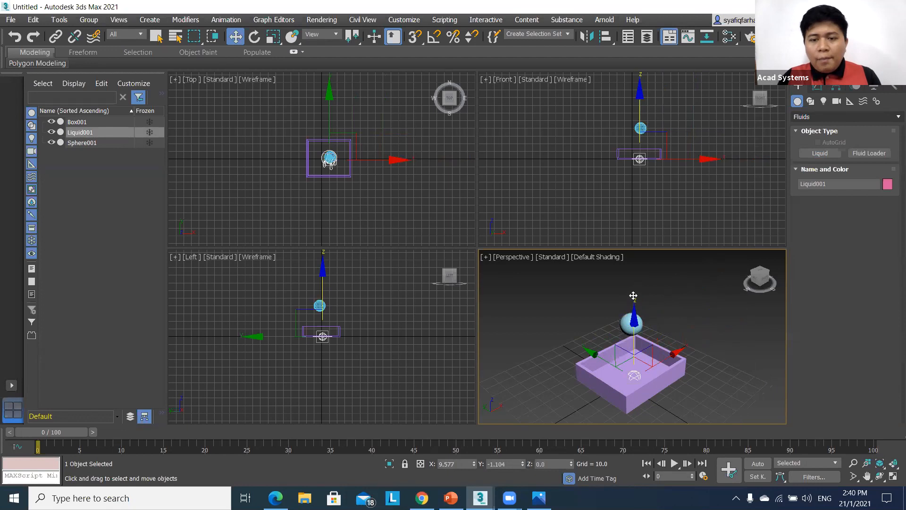
drag(633, 266, 635, 269)
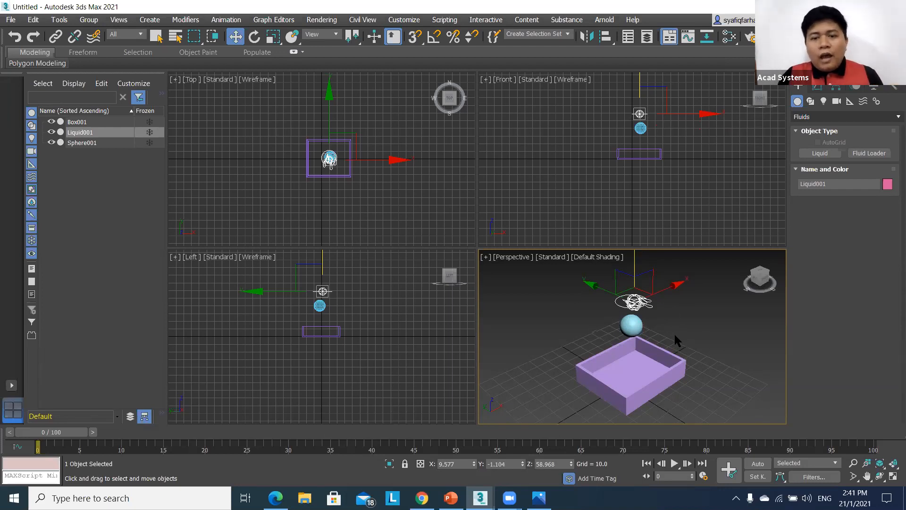
mouse_move(675, 335)
middle_down()
mouse_move(673, 347)
mouse_move(674, 336)
middle_up()
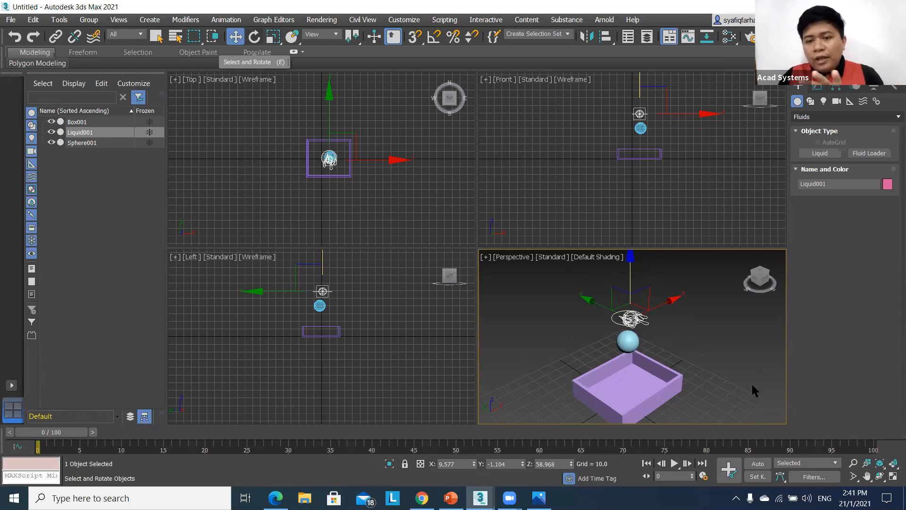
Step: Rotate the liquid emitter about 87.5 degrees around the X axis
key(e)
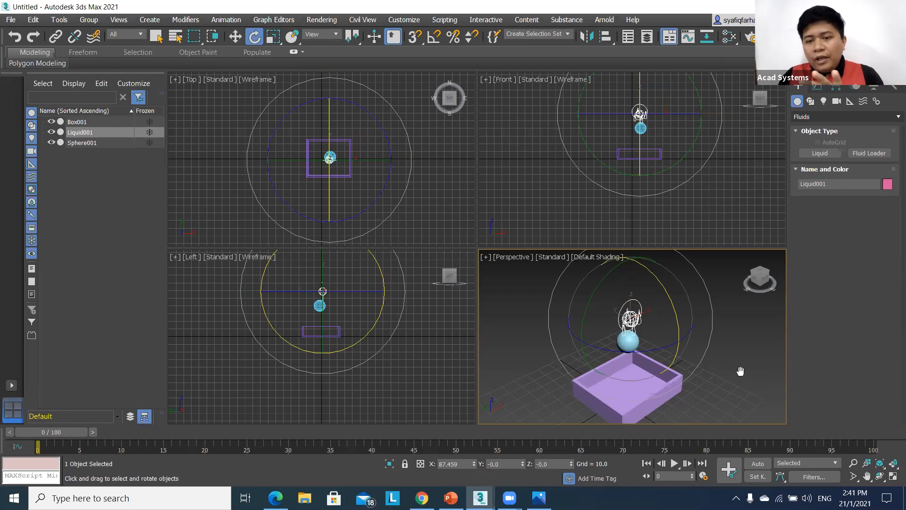
click(644, 293)
middle_drag(634, 308, 645, 293)
click(645, 293)
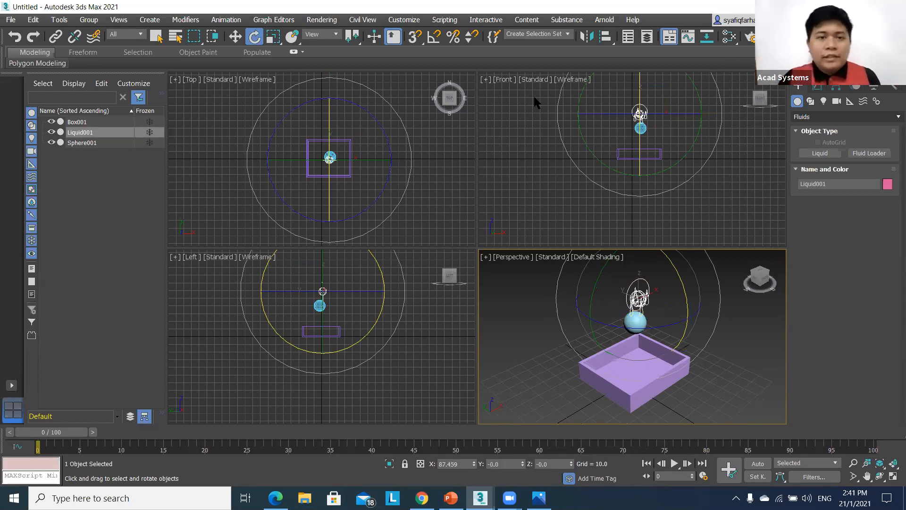
Step: Set the liquid emitter's radius to 3.4 and its icon size to about 13.6, and switch back to the Move tool
click(836, 92)
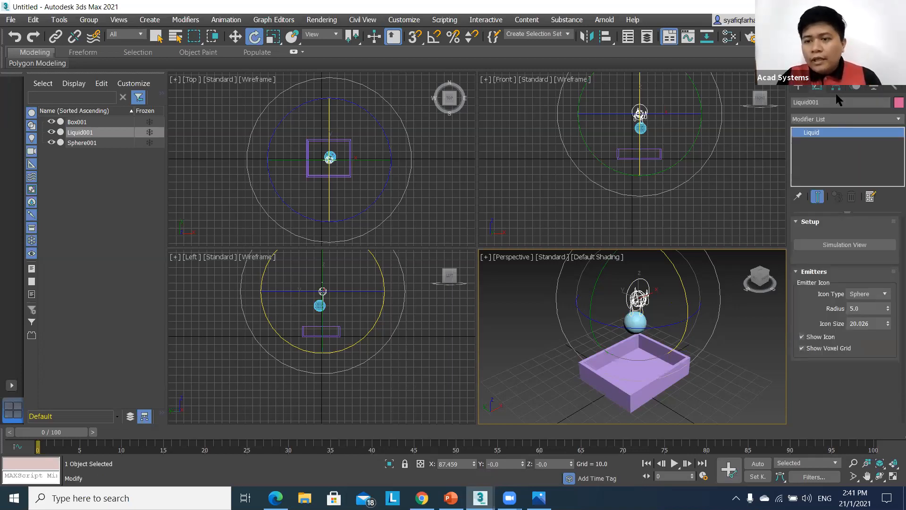
drag(888, 308, 889, 325)
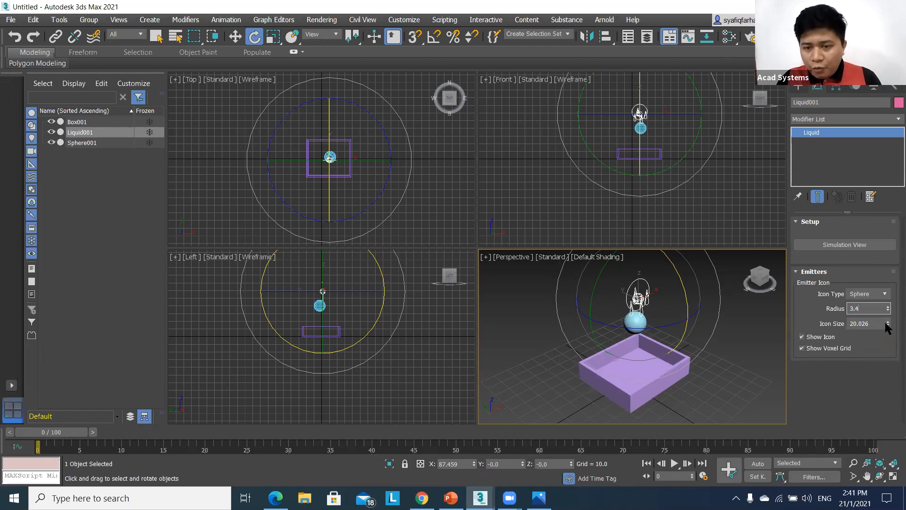
drag(886, 324, 888, 336)
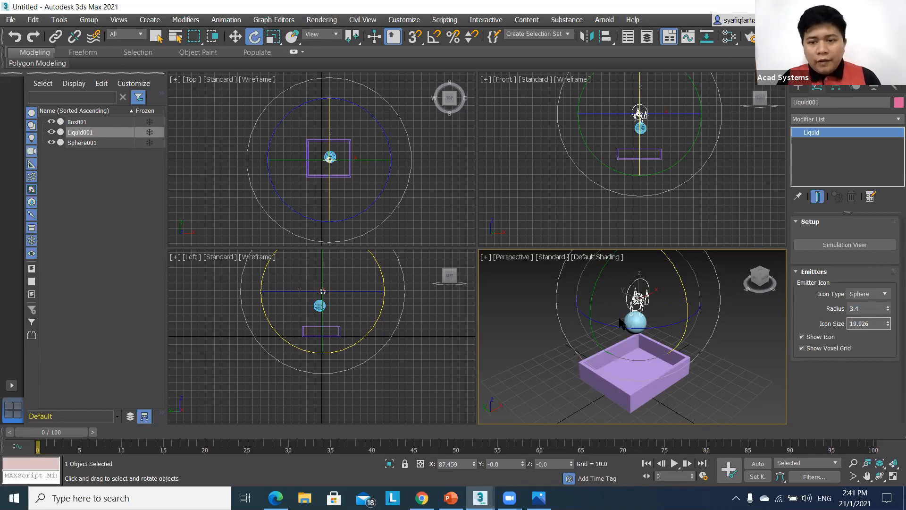
key(w)
middle_drag(689, 358, 690, 350)
scroll(704, 327, up, 6)
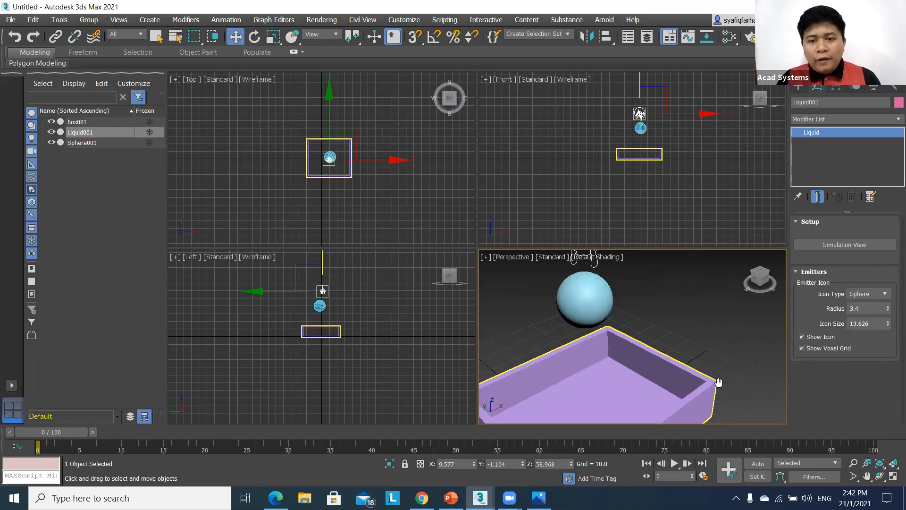
scroll(723, 381, down, 4)
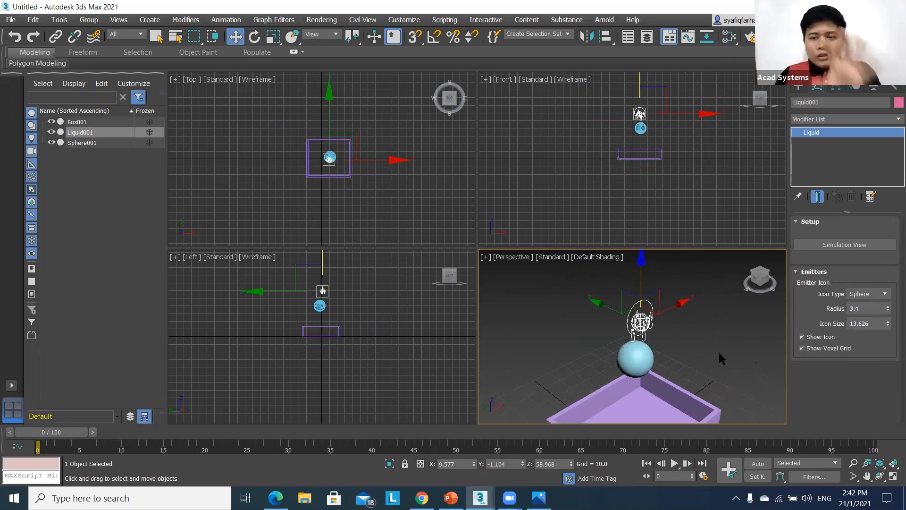
middle_drag(569, 348, 571, 346)
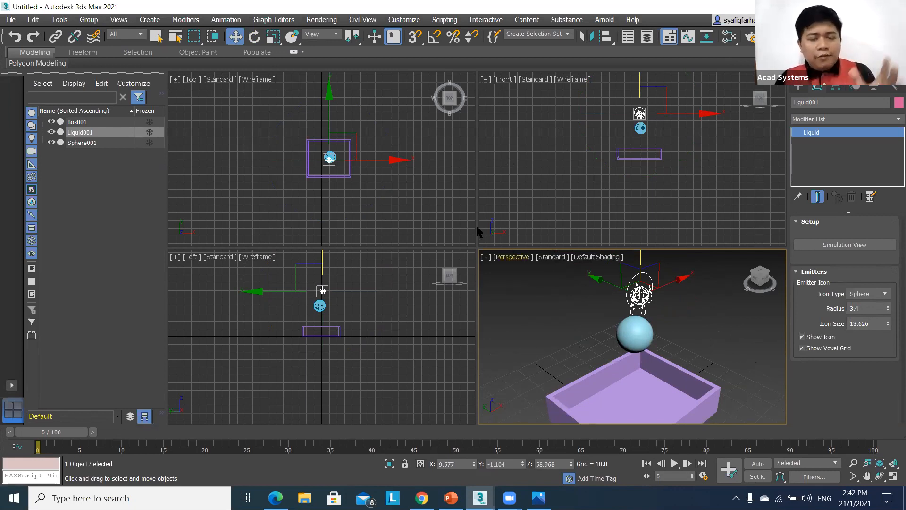
Step: Reposition the liquid emitter horizontally above the sphere, to about X 12.7, Y 4.2, keeping its height
click(12, 385)
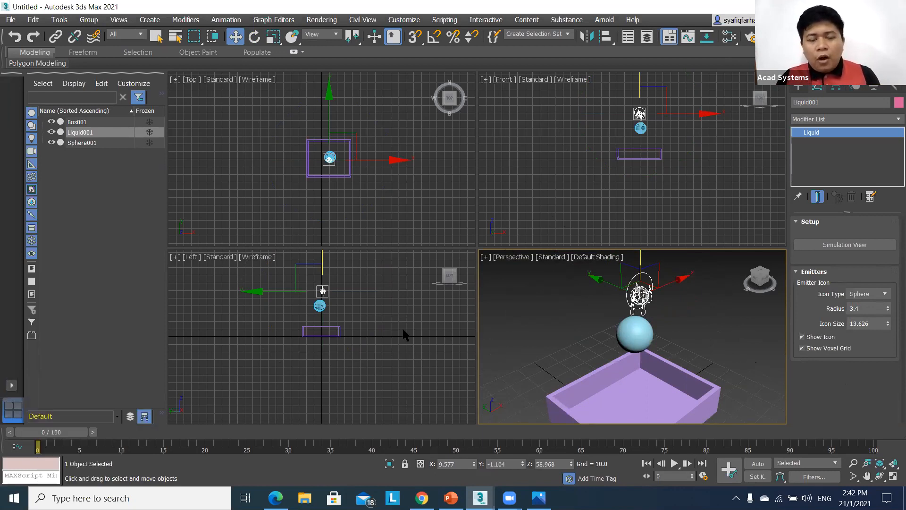
click(381, 341)
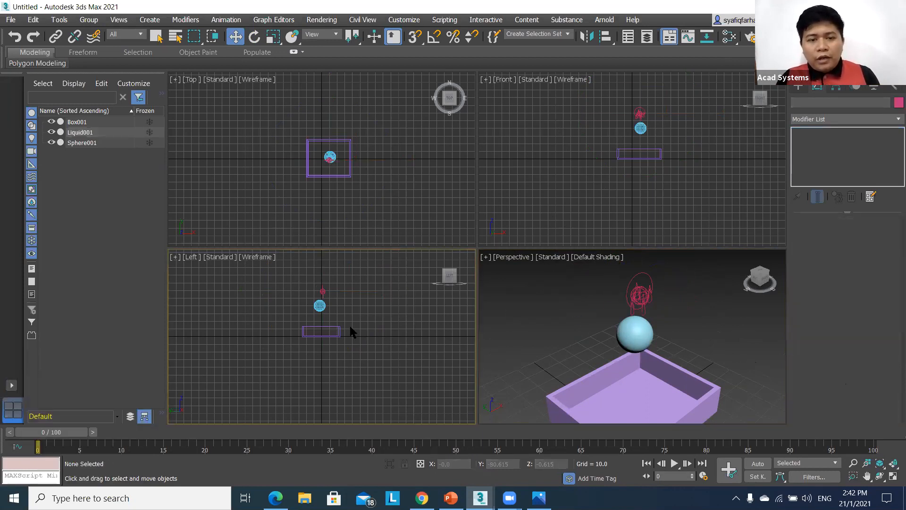
scroll(350, 326, up, 2)
scroll(342, 324, up, 3)
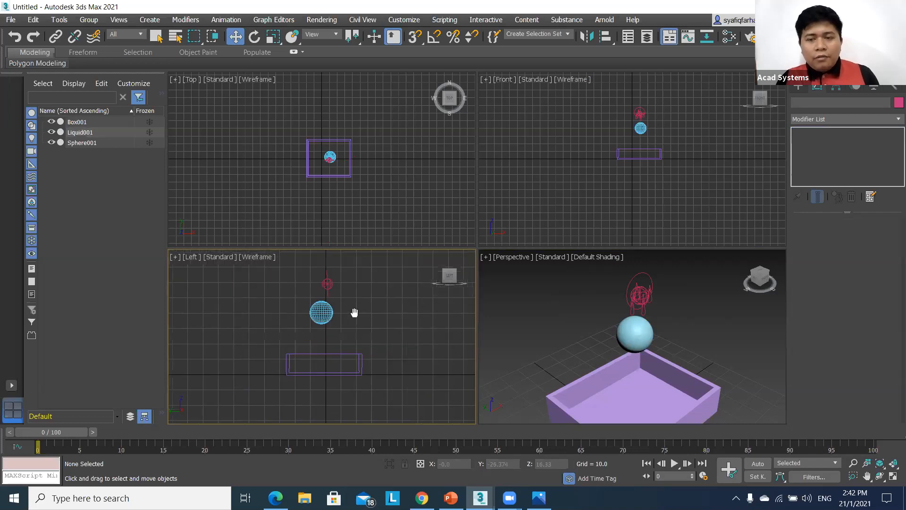
middle_drag(356, 305, 359, 307)
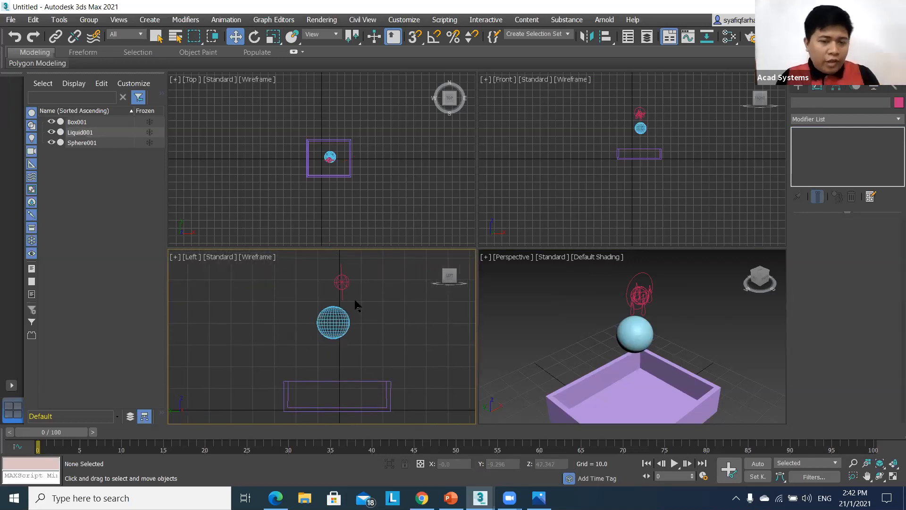
click(346, 283)
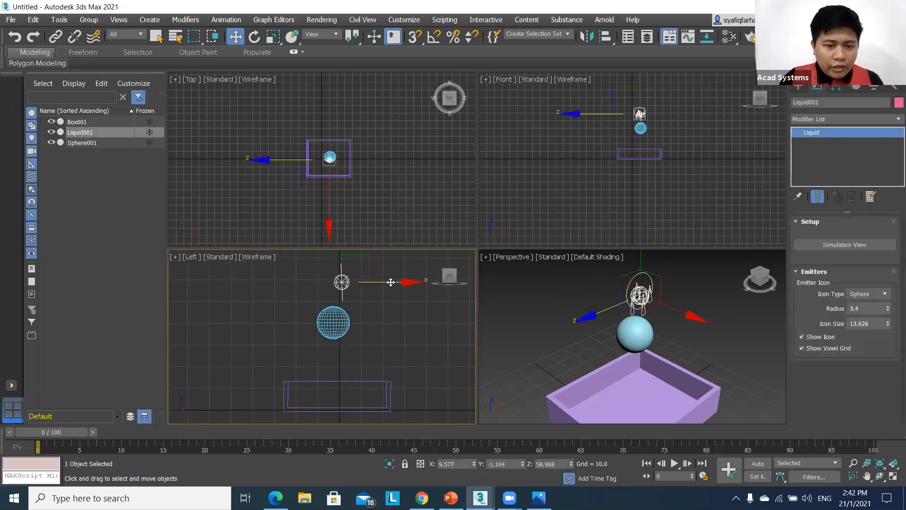
drag(379, 283, 364, 283)
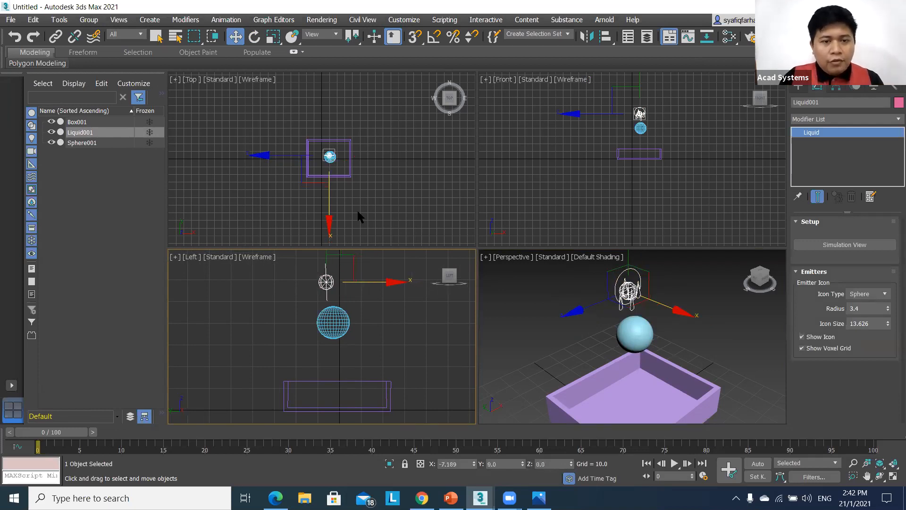
click(326, 156)
drag(330, 107, 329, 98)
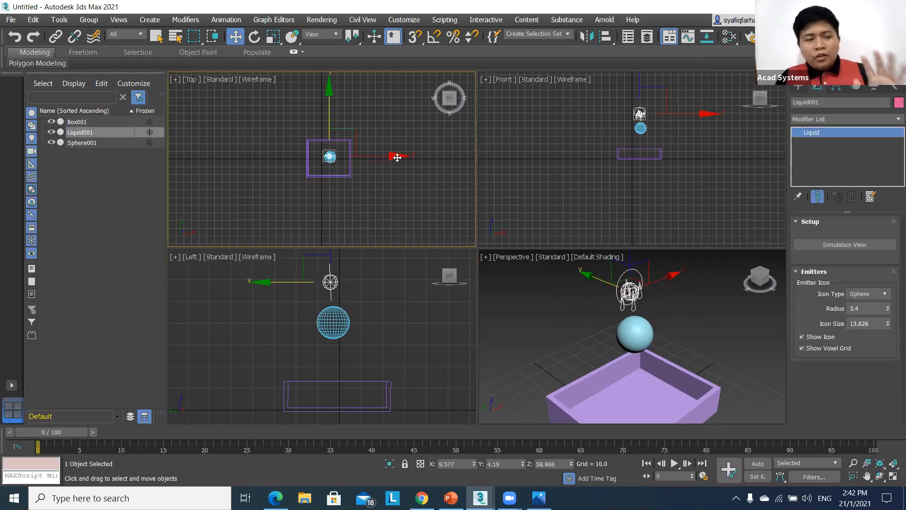
drag(397, 158, 400, 156)
Step: Maximize a single viewport, switch it to the Perspective view, and set its shading to Model Assist
click(534, 342)
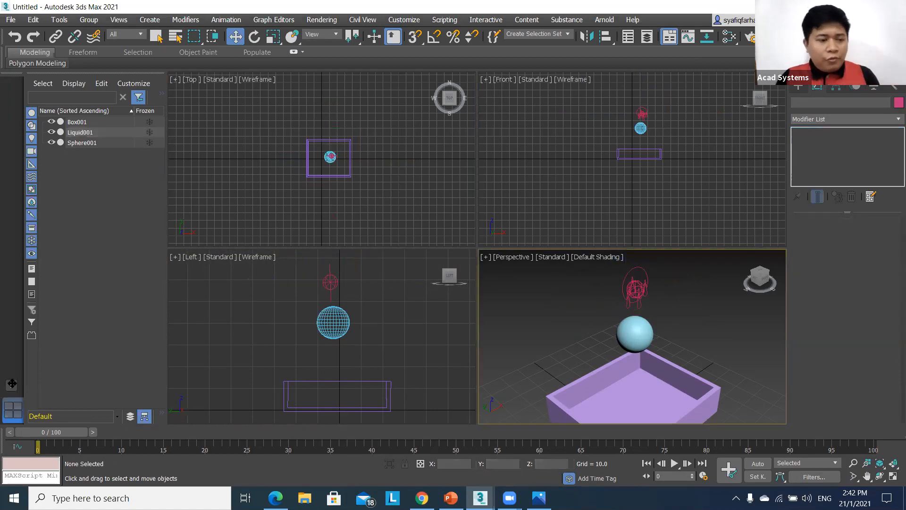
click(11, 383)
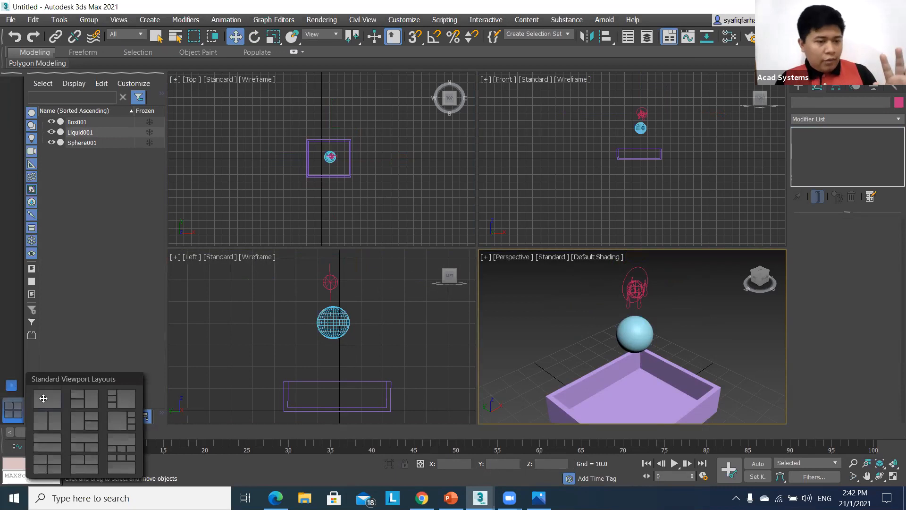
click(425, 92)
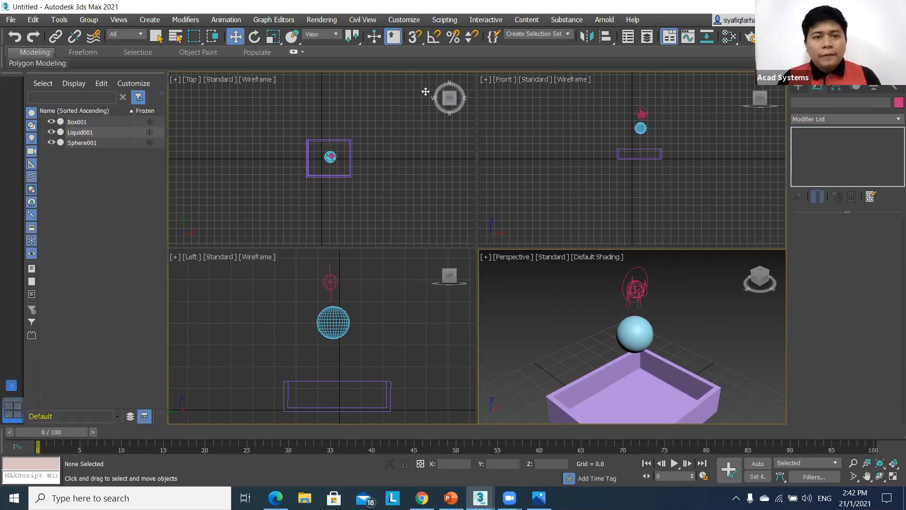
key(alt+w)
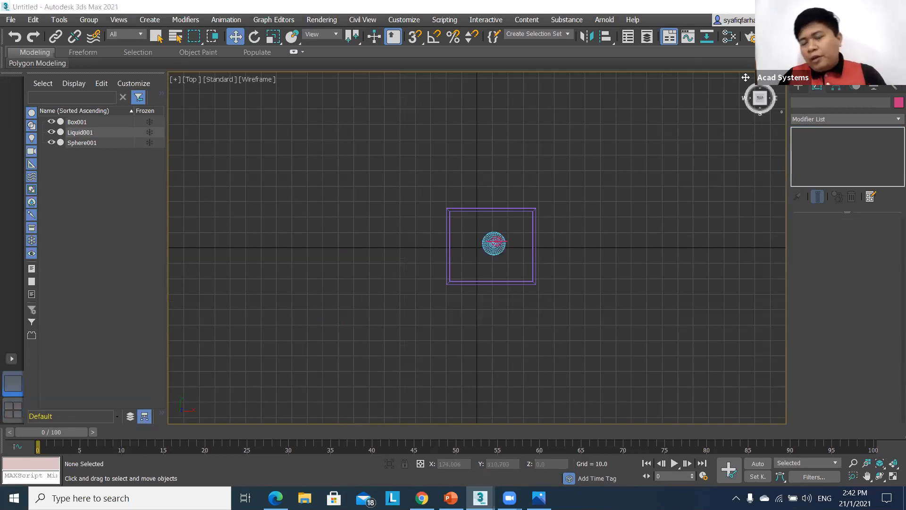
key(p)
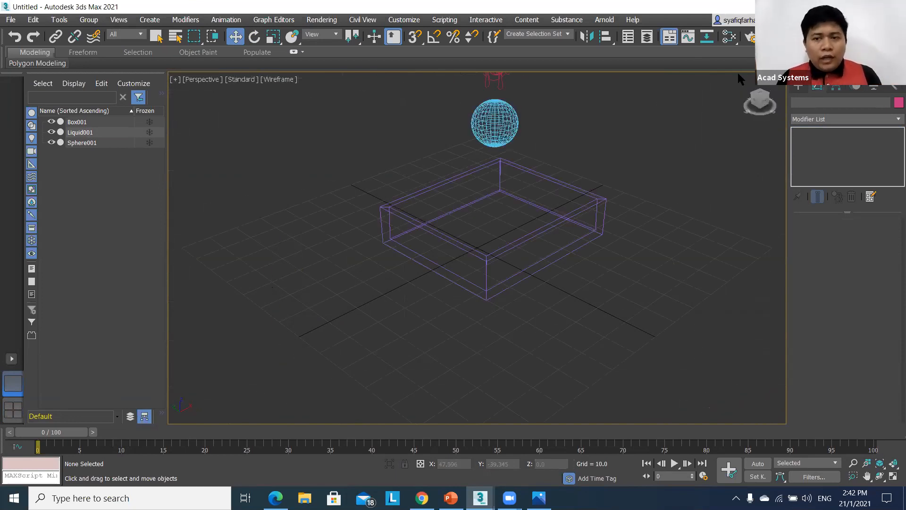
click(279, 80)
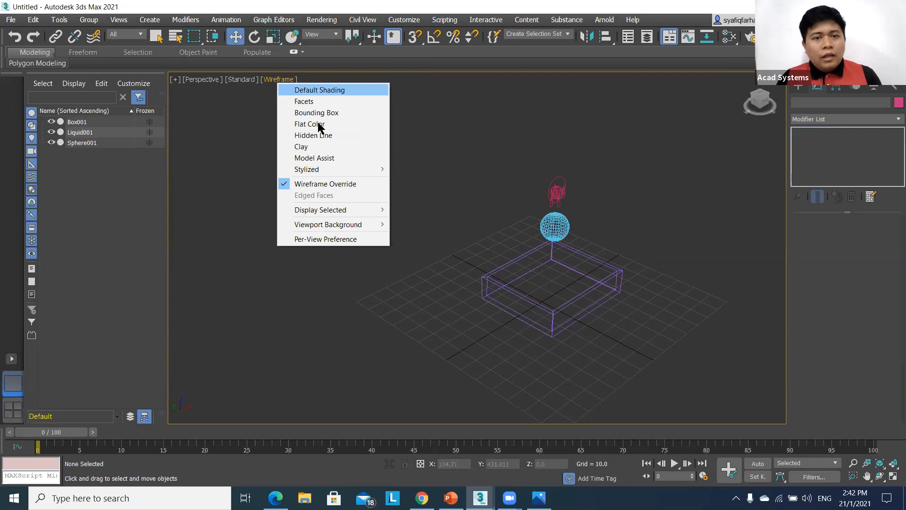
click(314, 158)
Step: Open the Simulation View for the liquid emitter and add Sphere001 and Box001 as colliders
click(486, 141)
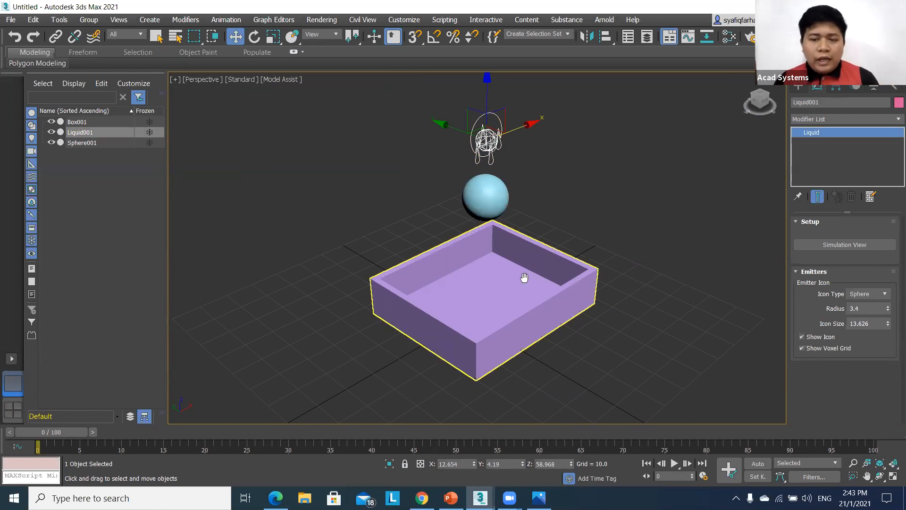
click(820, 248)
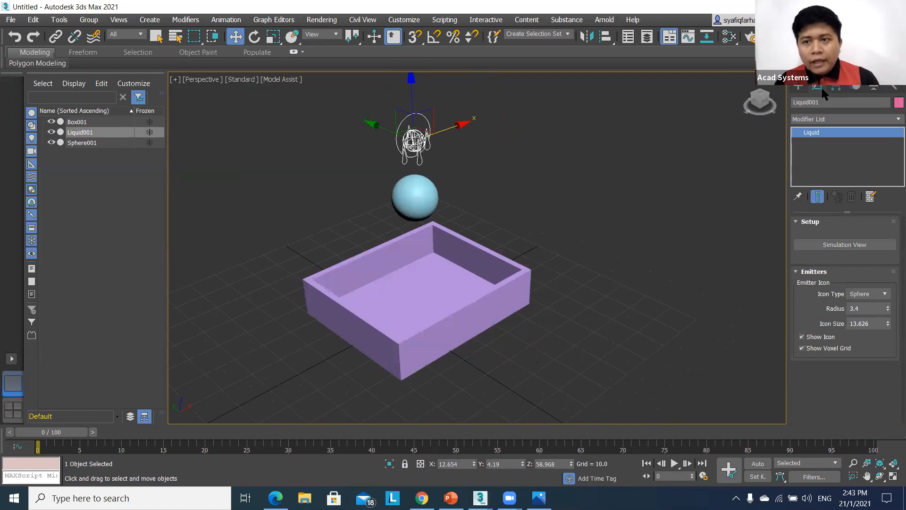
click(840, 248)
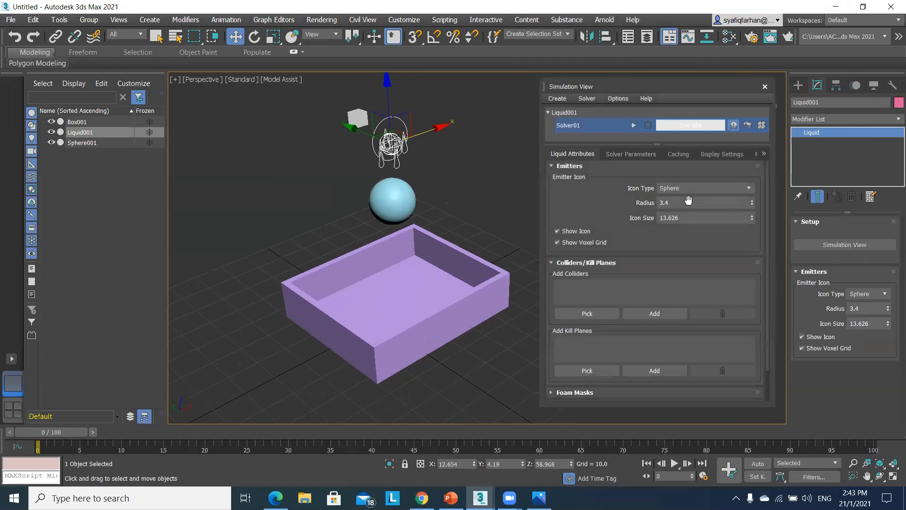
click(400, 206)
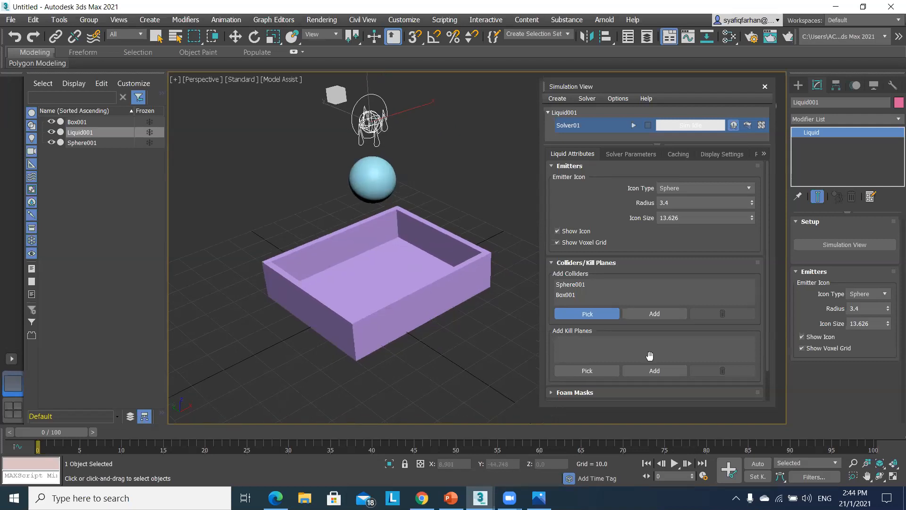
Step: Create a standard primitive plane about 76.6 by 95.2 under the container as the kill plane, and hide it
click(798, 85)
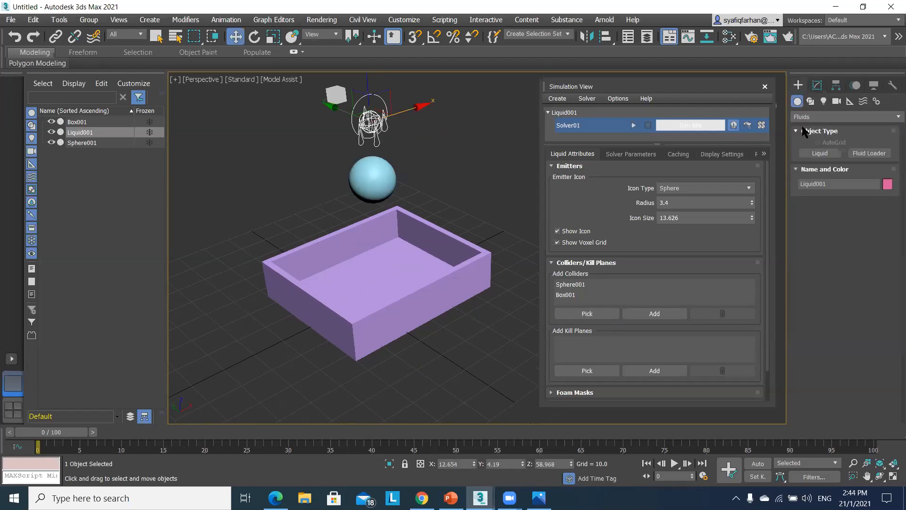
click(805, 117)
click(807, 129)
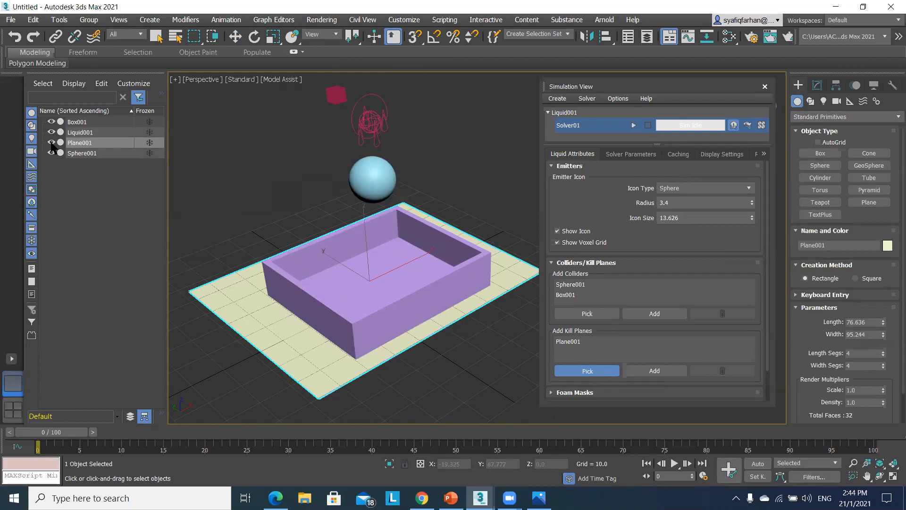
click(66, 227)
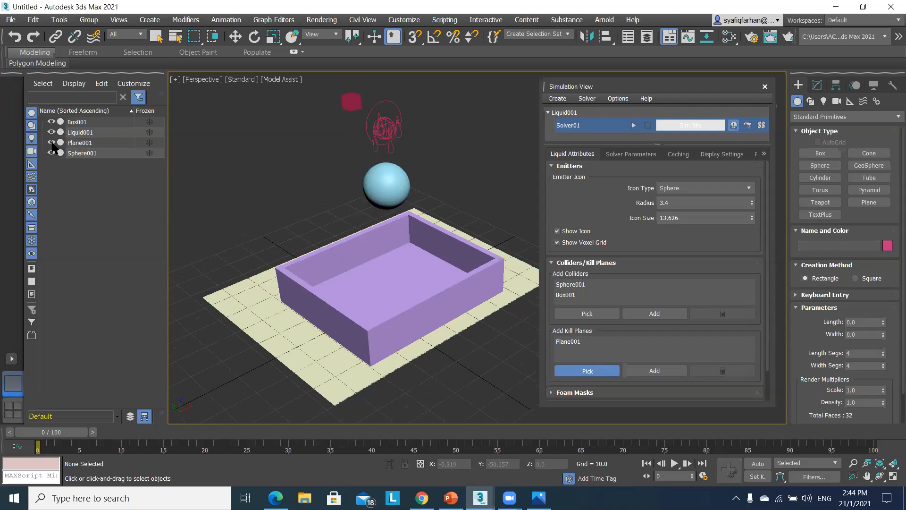
key(w)
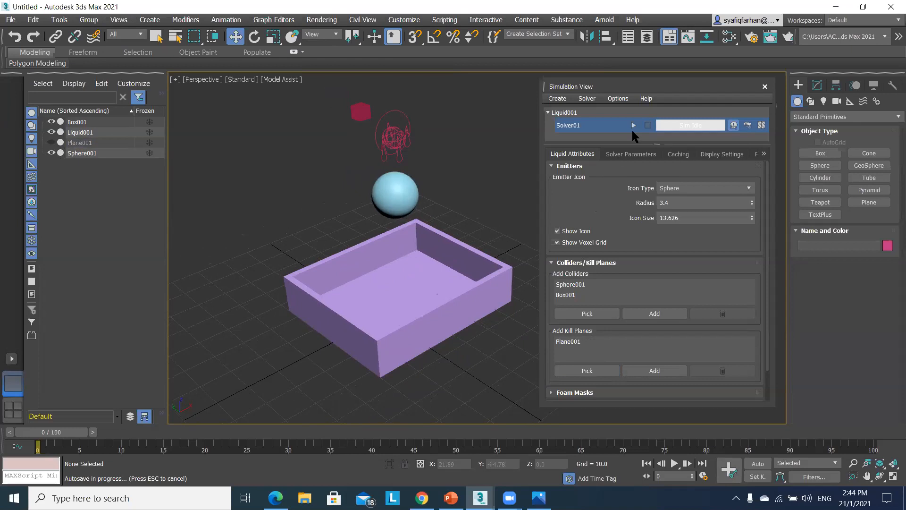
Step: Enlarge the Simulation View and its solver list, and open the Liquid Parameters of Solver01
drag(651, 147, 650, 188)
scroll(647, 327, down, 3)
scroll(646, 328, up, 3)
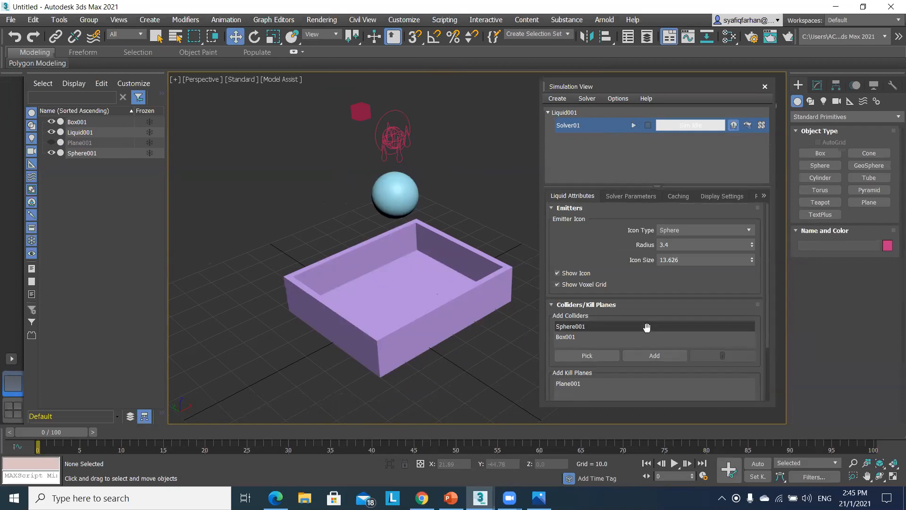
click(633, 198)
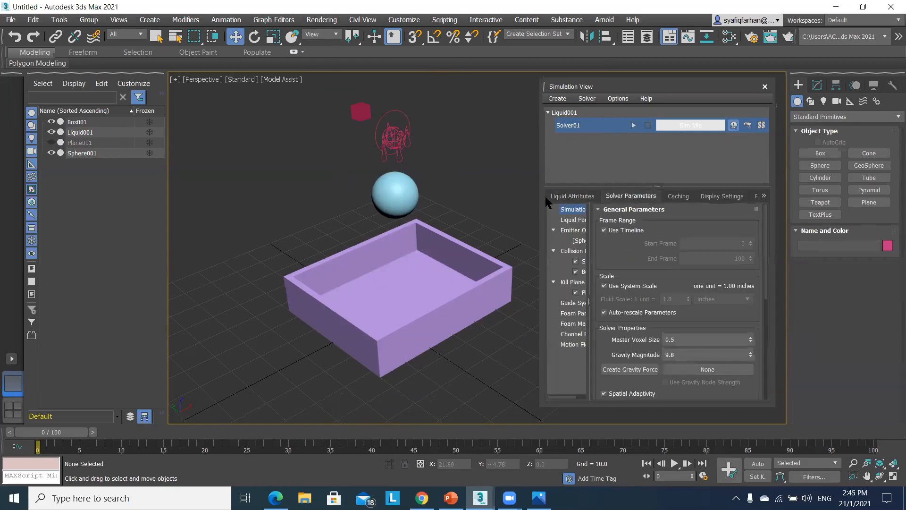
drag(539, 188, 398, 187)
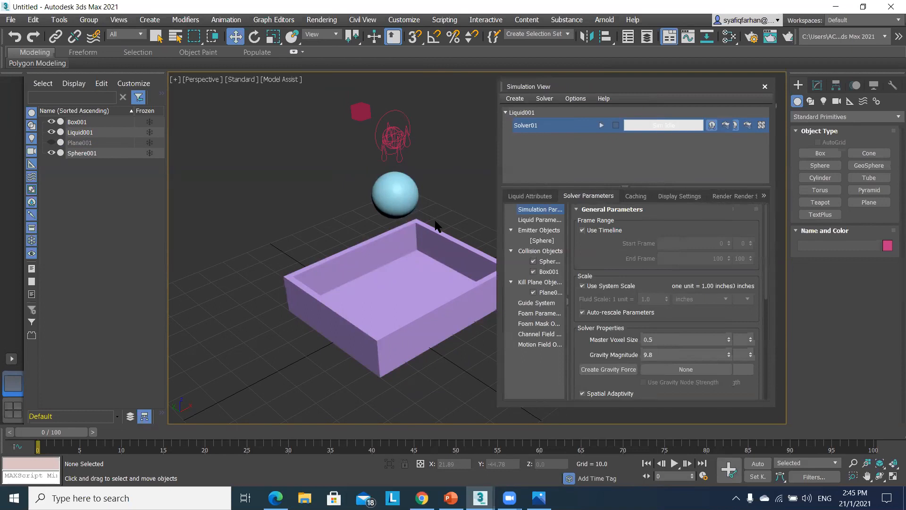
key(Down)
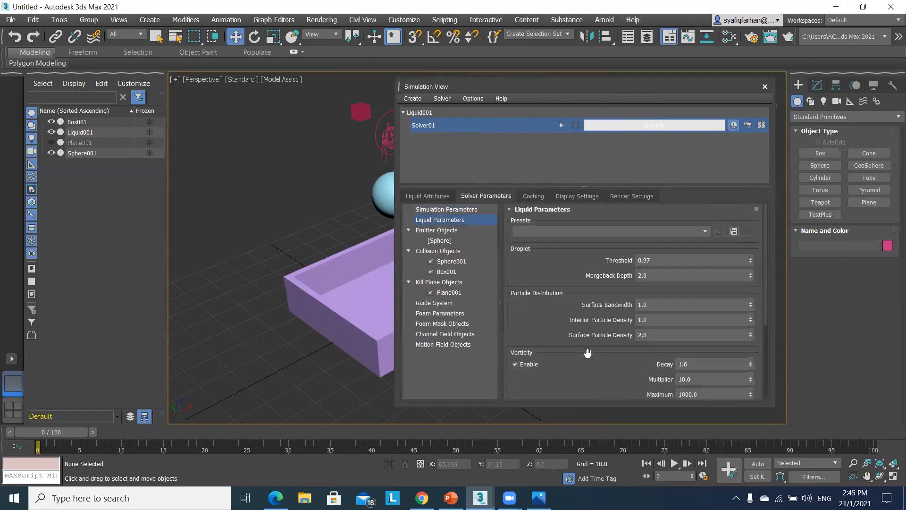
Step: Narrow the Simulation View to uncover the scene, and set the liquid's viscosity to 10
scroll(587, 353, down, 5)
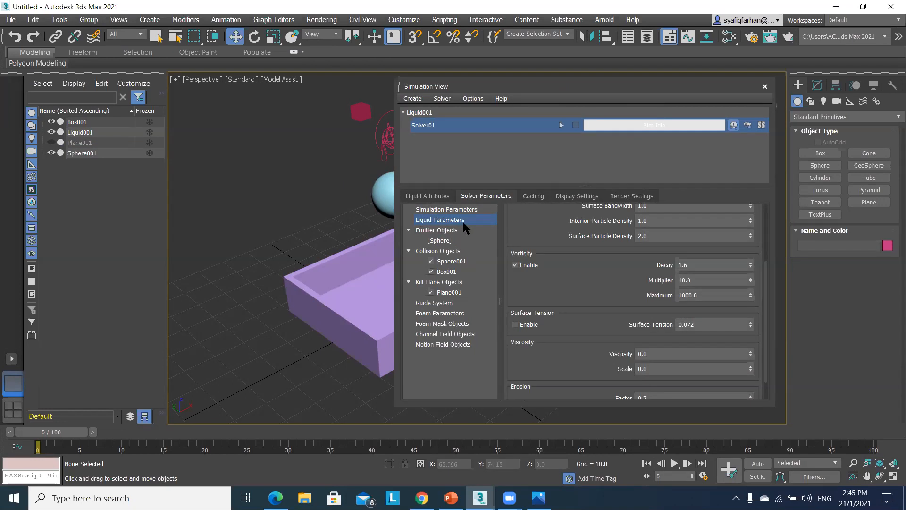
click(651, 357)
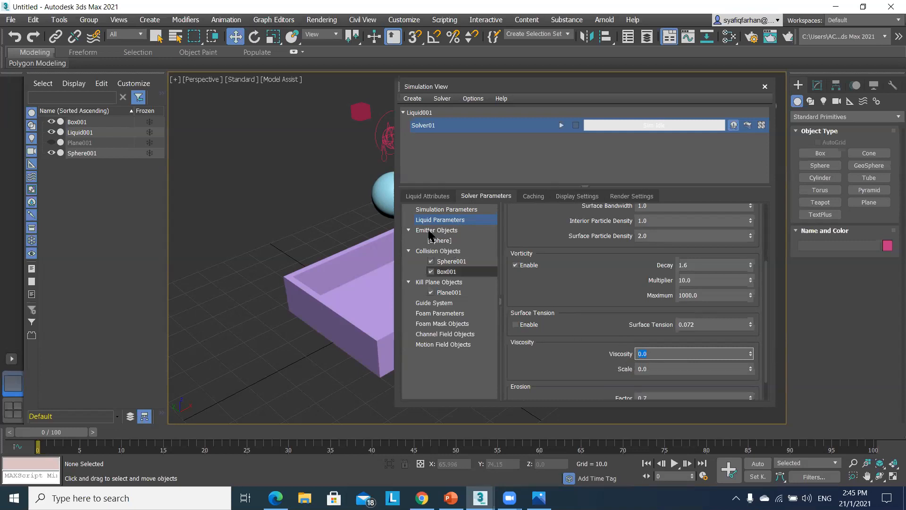
drag(396, 200, 461, 212)
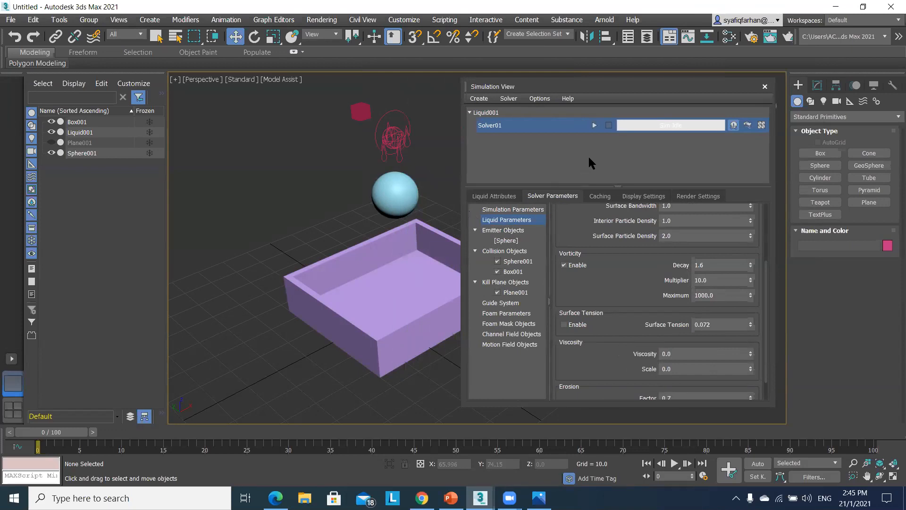
double_click(682, 354)
text(10)
key(Return)
Step: Set the liquid particle size to 0.5 in the solver's display settings
click(639, 199)
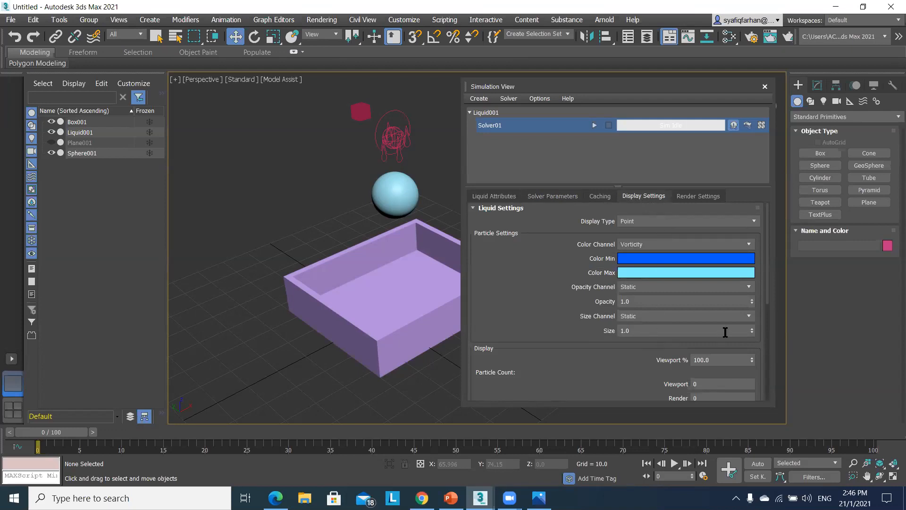
click(751, 328)
click(753, 333)
middle_drag(426, 359, 422, 360)
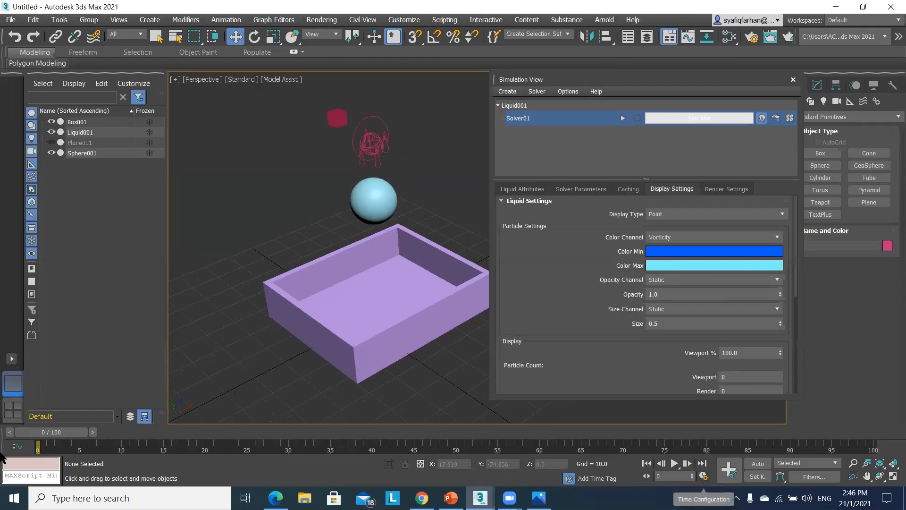
Step: Set the animation end time to 15 in the time configuration
click(704, 476)
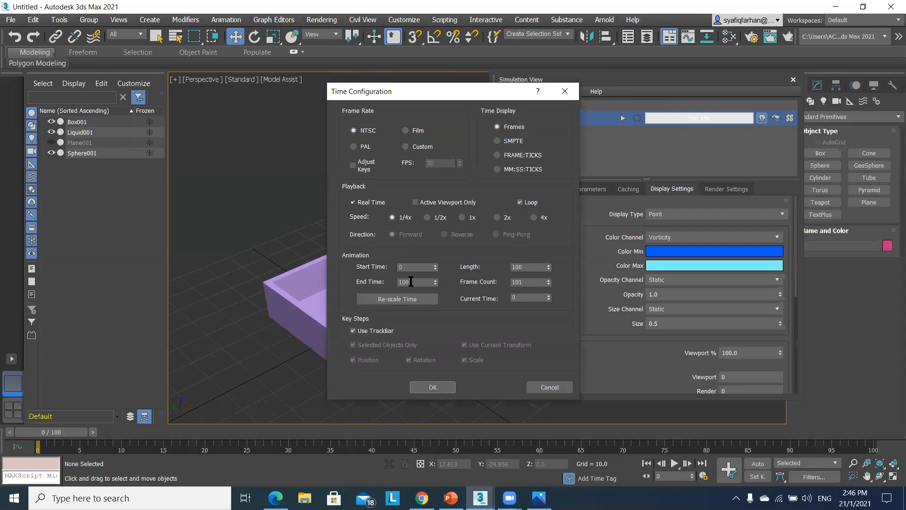
double_click(412, 282)
text(15)
key(Return)
key(Return)
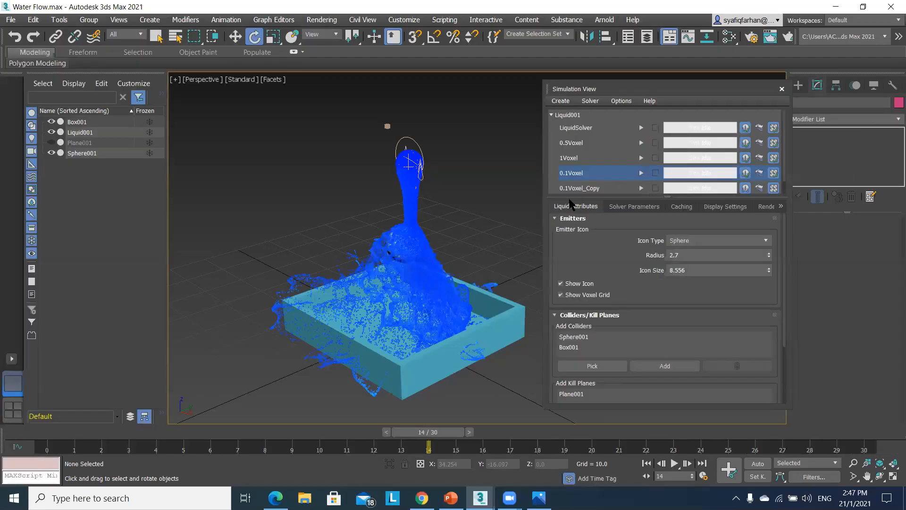
Step: In Water Flow.max, inspect the 0.5Voxel solver's simulation parameters and play its animation from frame 0
key(Home)
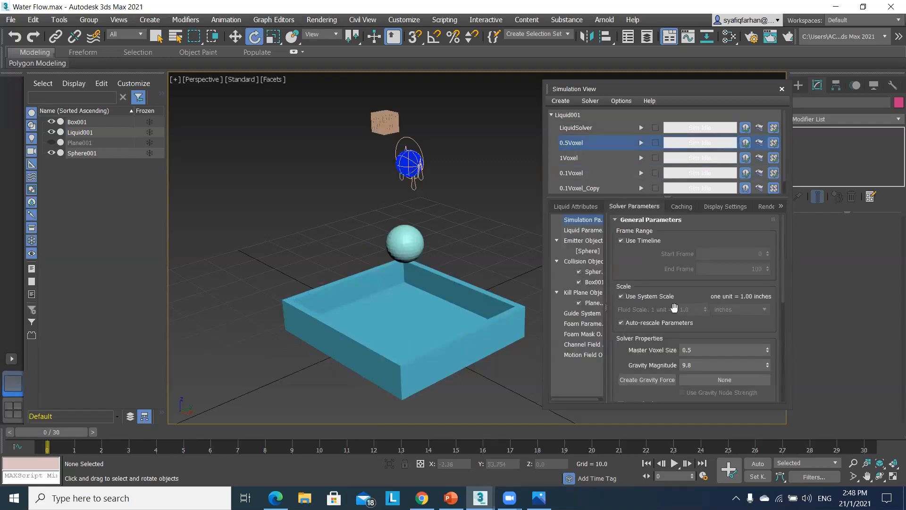
scroll(673, 311, down, 1)
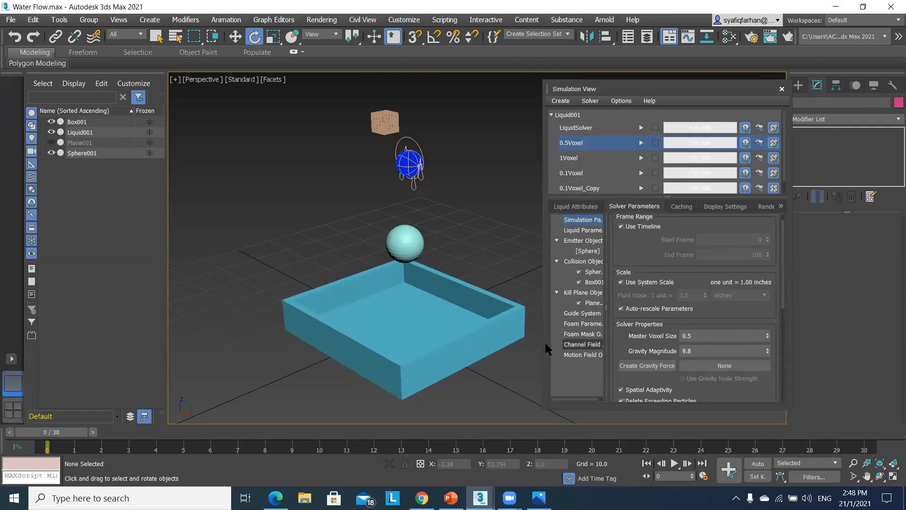
click(674, 463)
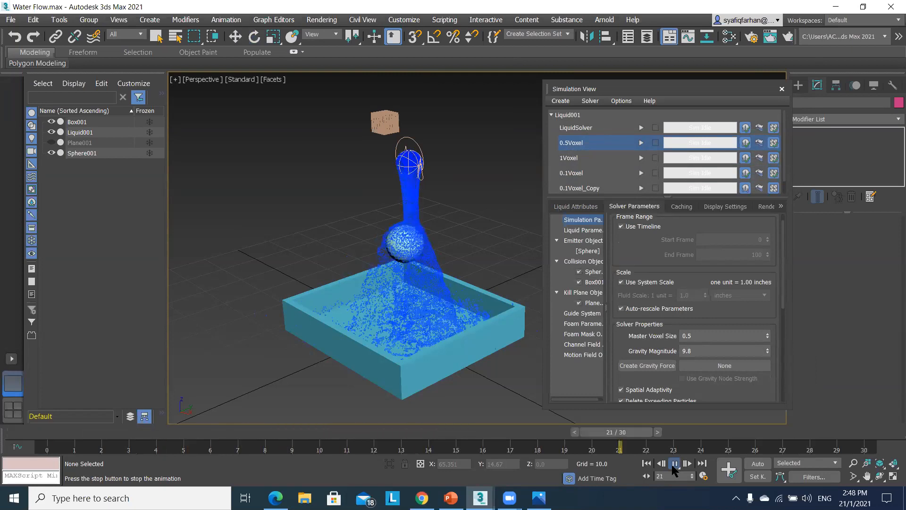
Step: Compare the 1Voxel and 0.1Voxel solvers by playing their animations and inspecting the 0.1Voxel simulation parameters
click(572, 158)
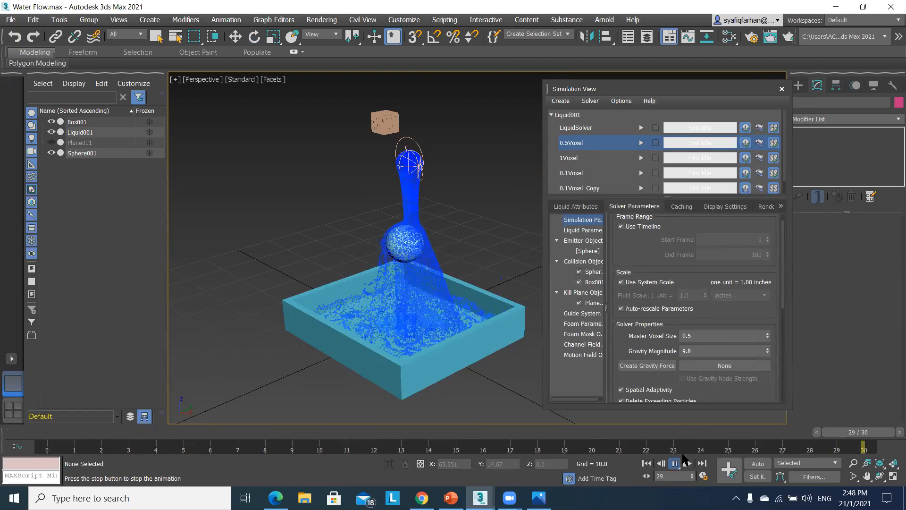
click(675, 463)
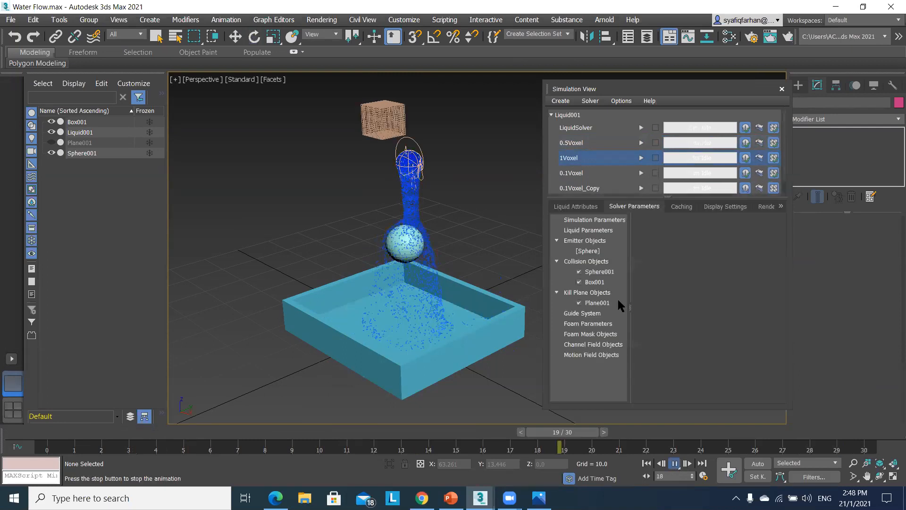
click(597, 176)
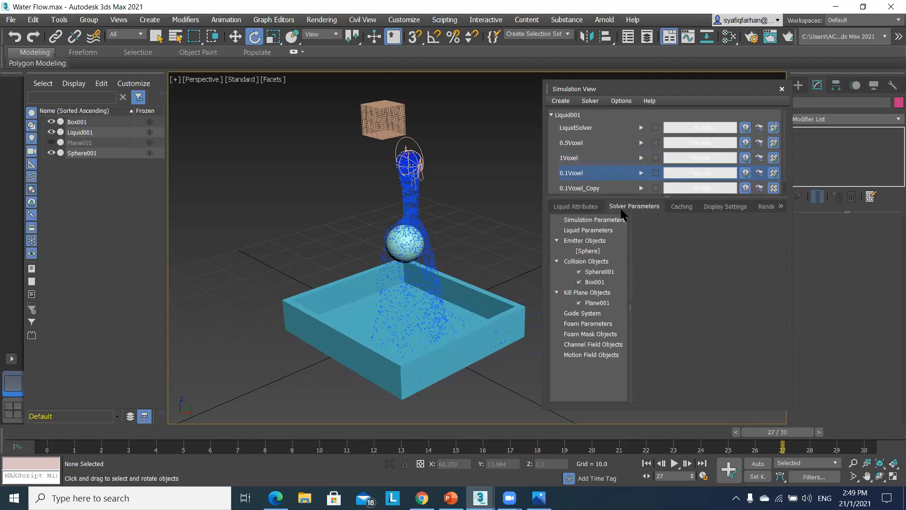
click(585, 220)
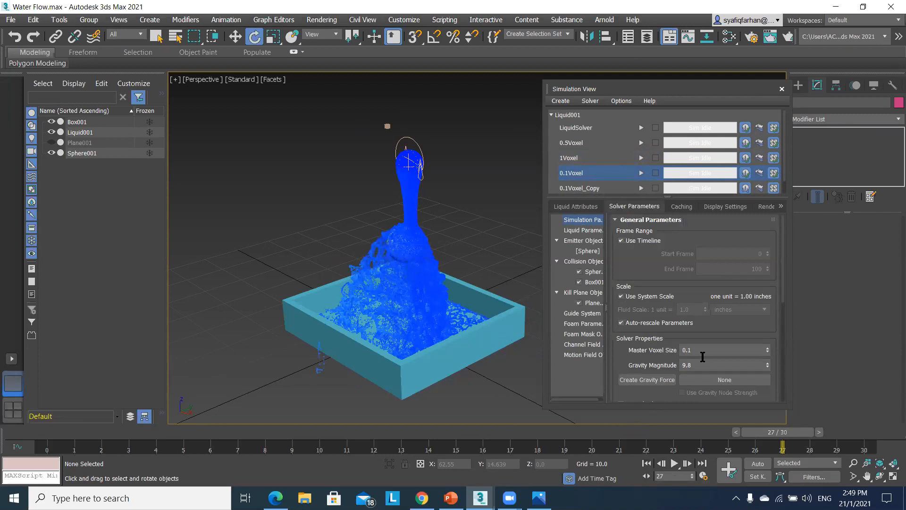
mouse_move(703, 357)
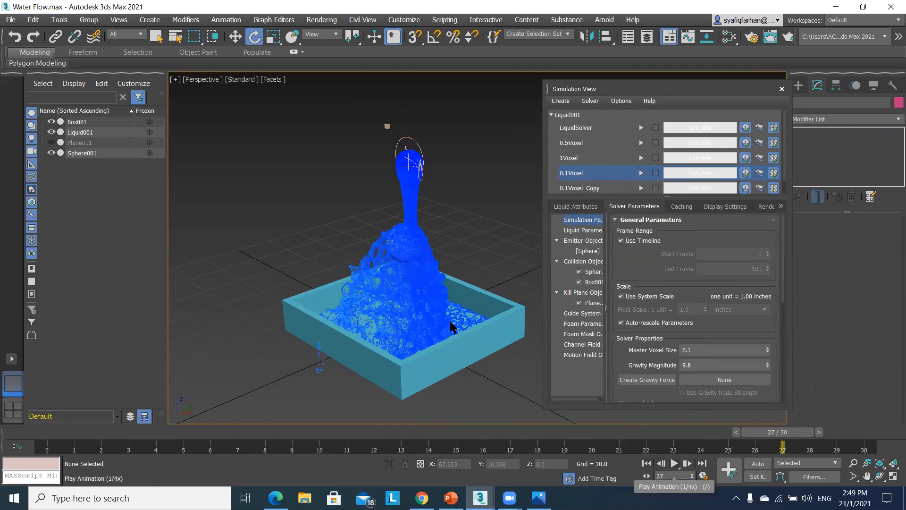
click(673, 465)
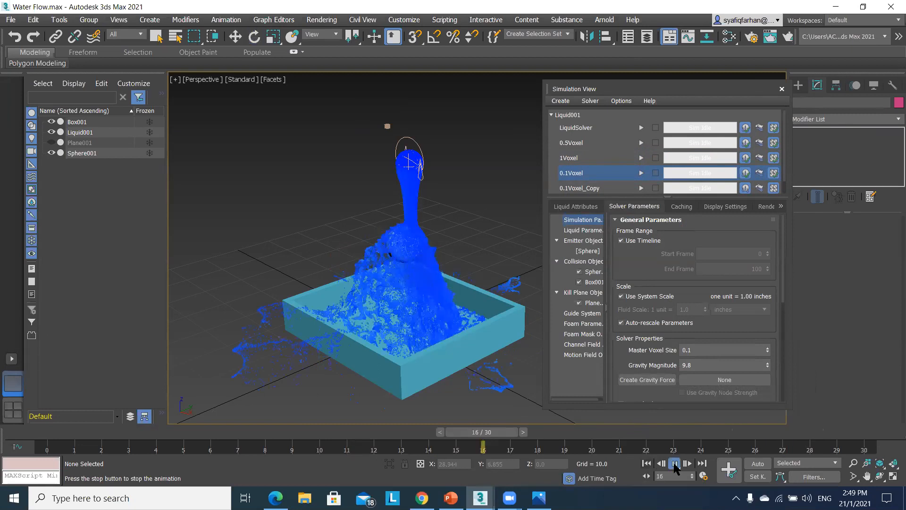
click(674, 464)
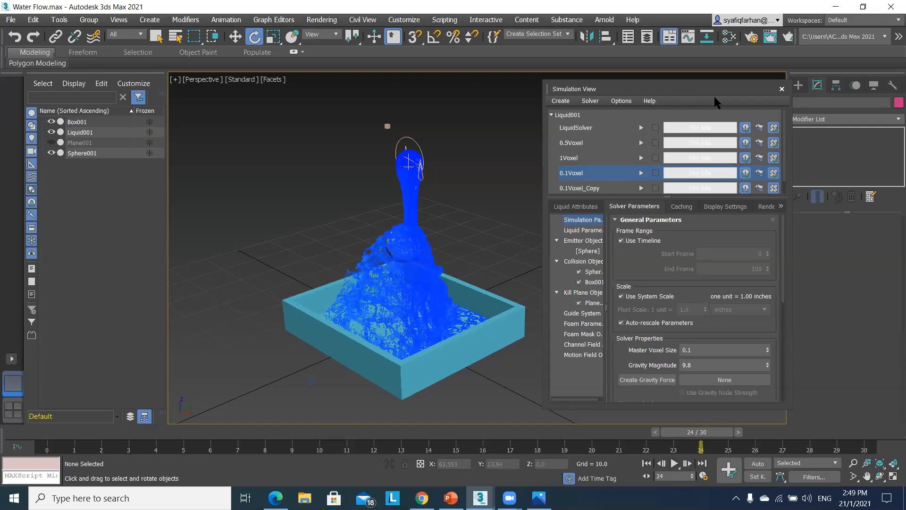
Step: In chocolate.max, scrub the timeline and play the animation of chocolate pouring over the strawberry
drag(715, 96, 662, 101)
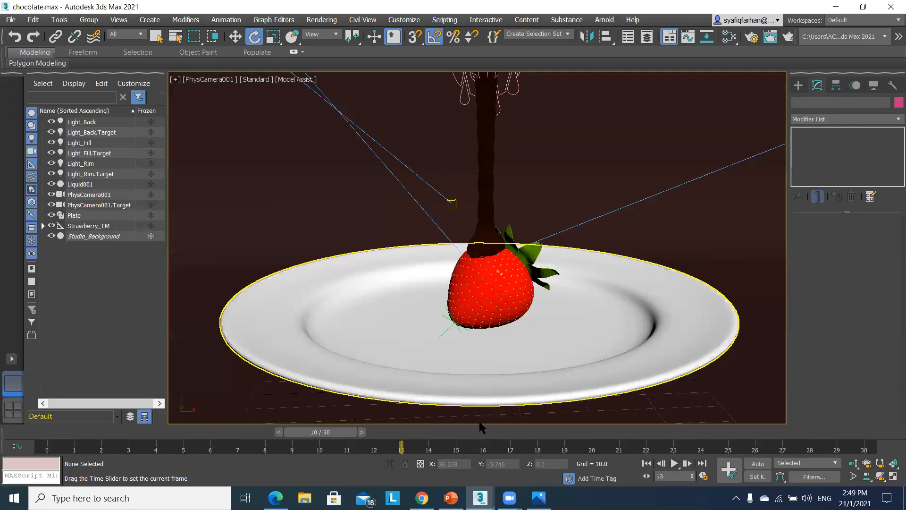
click(576, 429)
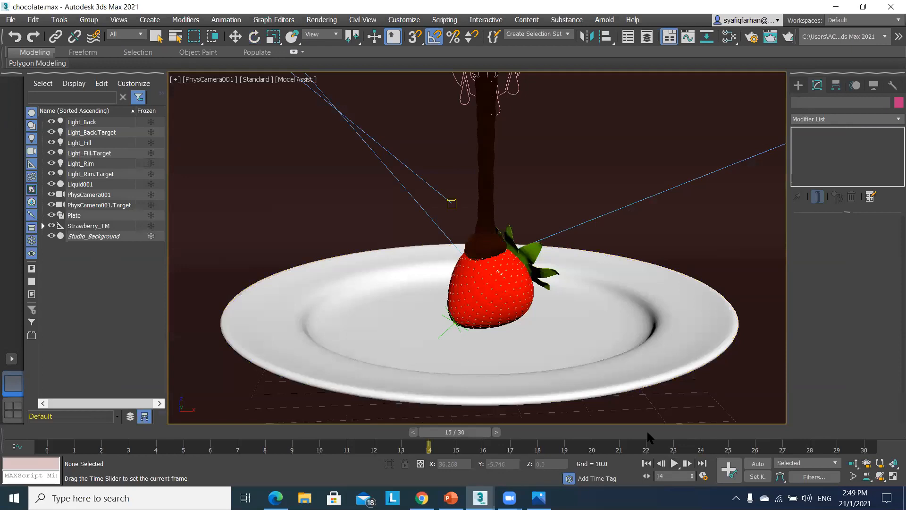
click(674, 463)
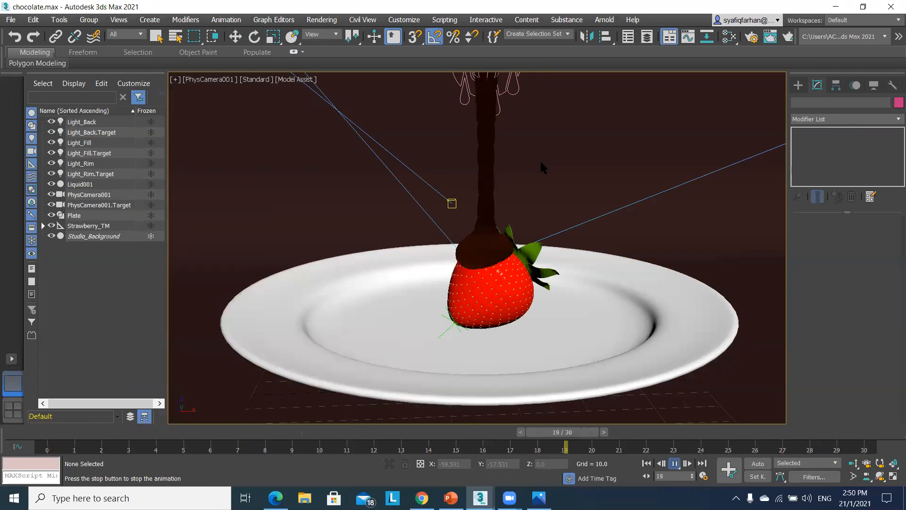
key(e)
key(/)
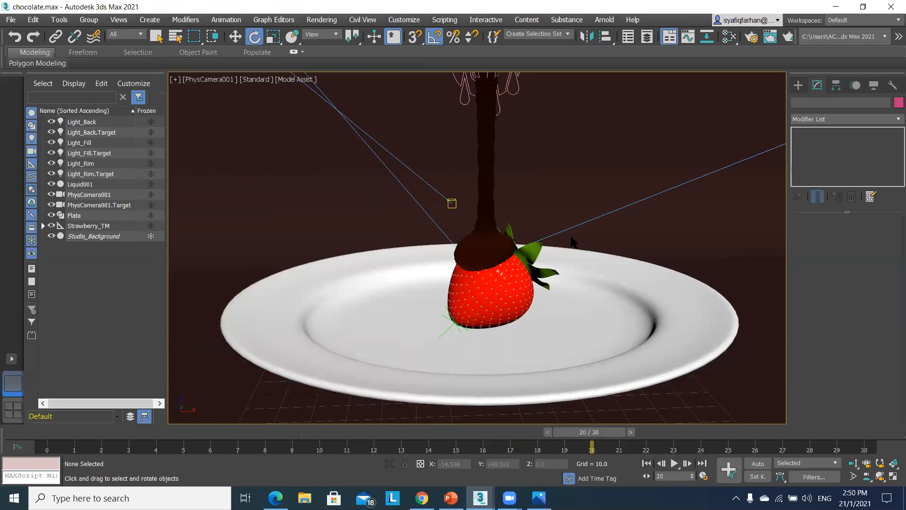
Step: Inspect Liquid001's Solver01 liquid parameters and display settings in the Simulation View, and close it
middle_drag(509, 96, 506, 102)
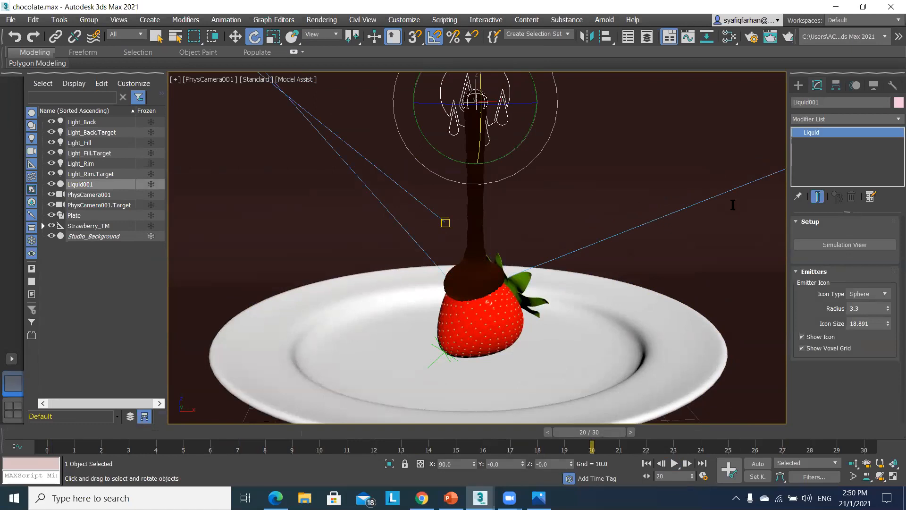
click(624, 181)
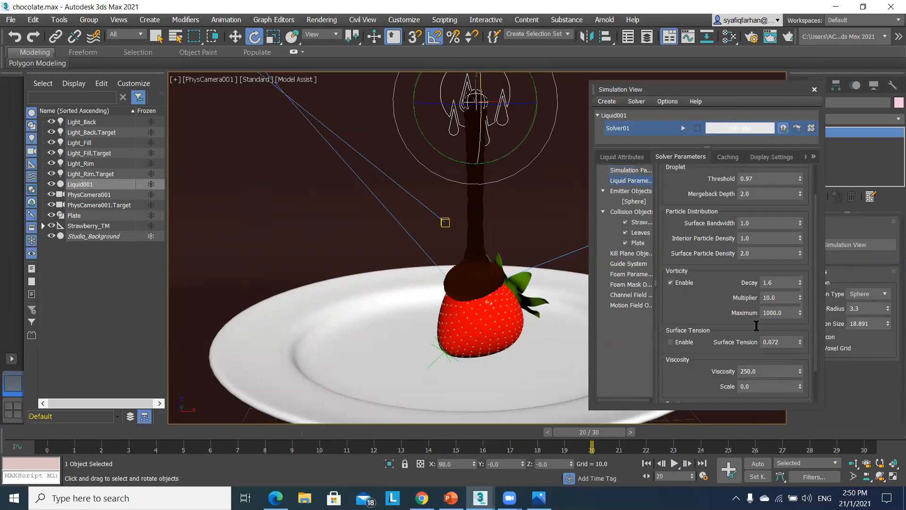
scroll(733, 325, down, 2)
click(733, 325)
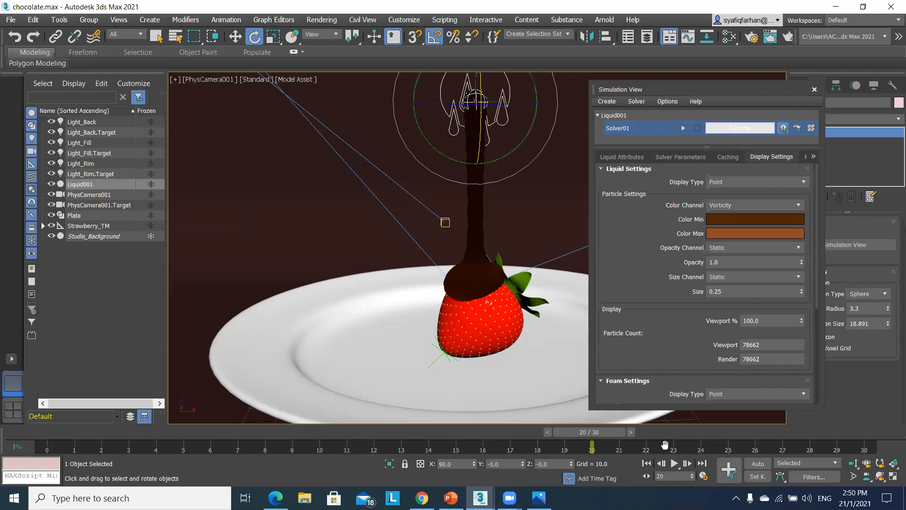
key(Escape)
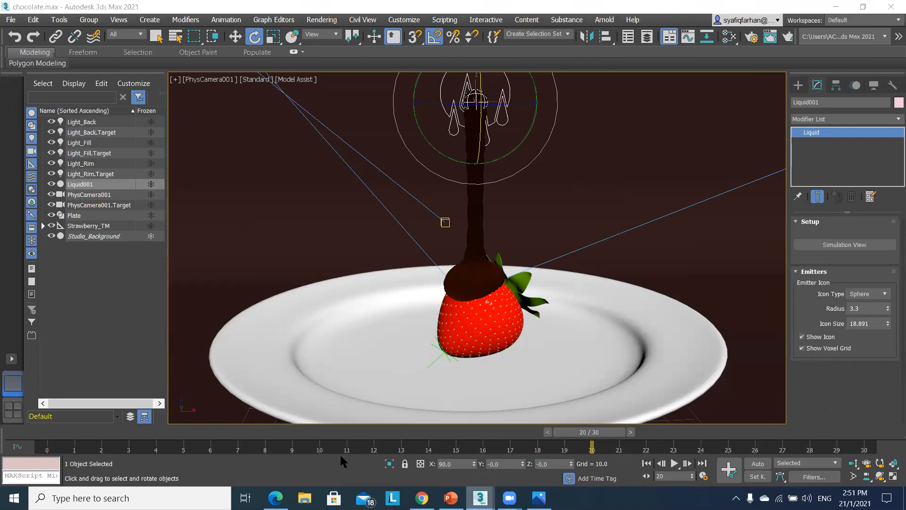
Step: Switch to CP-13_cameras.max and select the Boat group beside the bridge
mouse_move(480, 498)
click(842, 410)
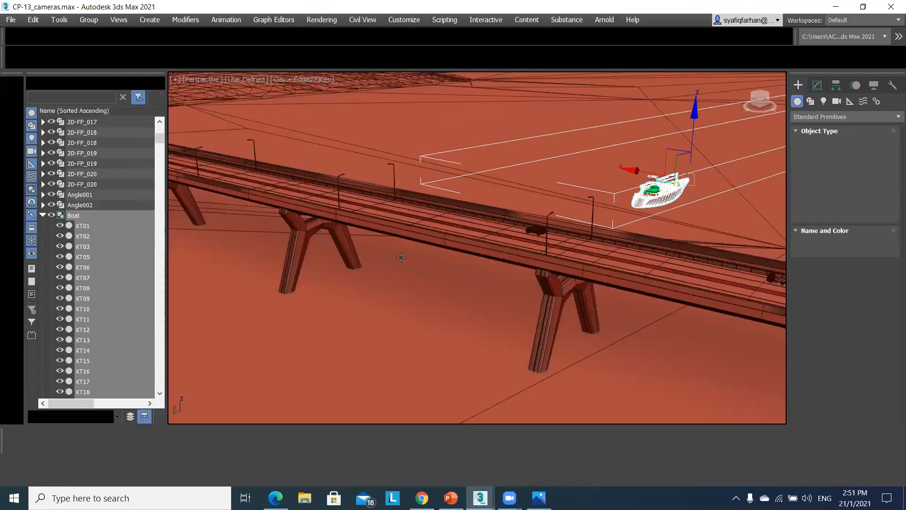
click(83, 218)
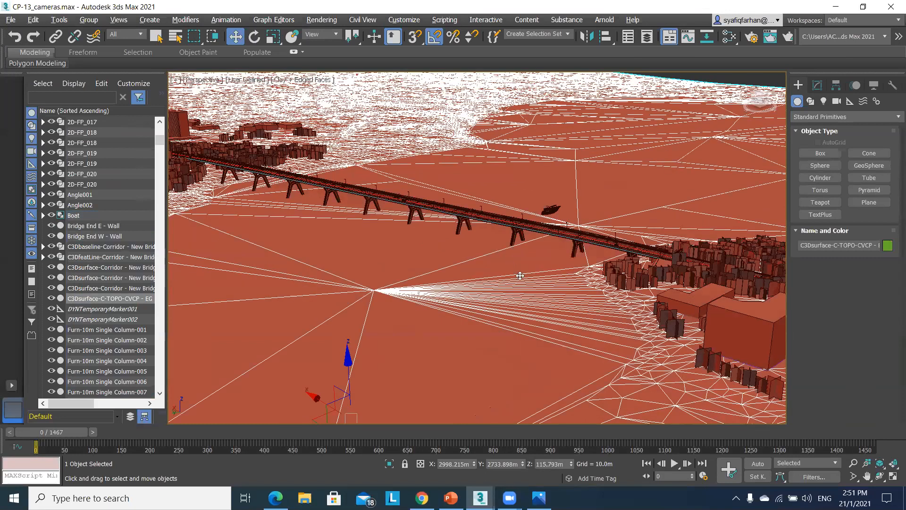
alt+middle_drag(538, 288, 561, 273)
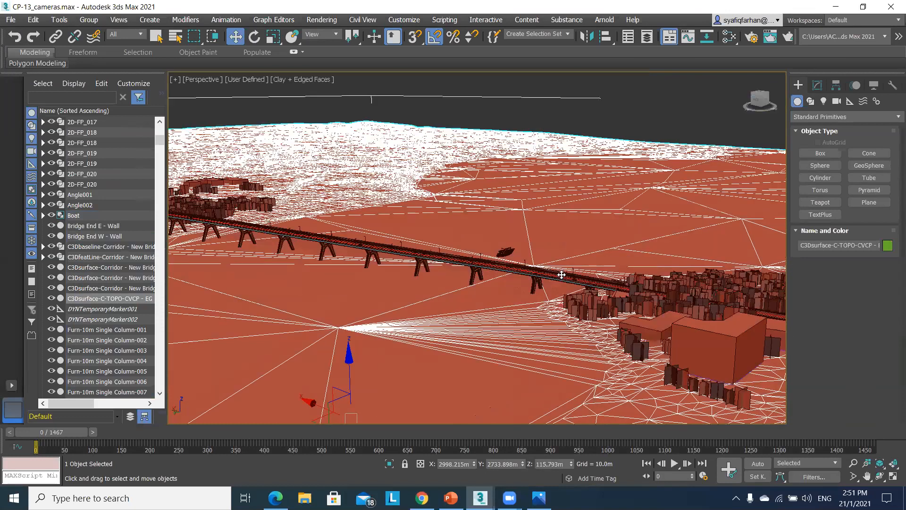
scroll(547, 241, up, 3)
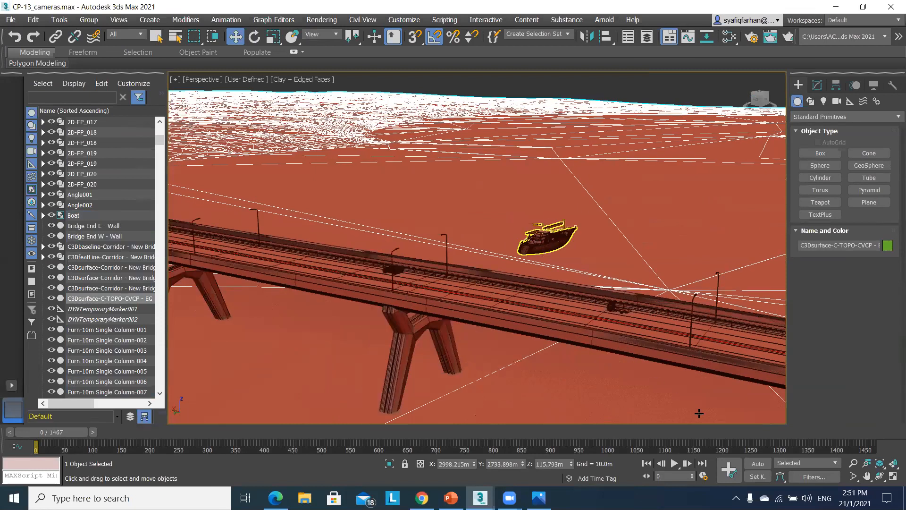
click(548, 239)
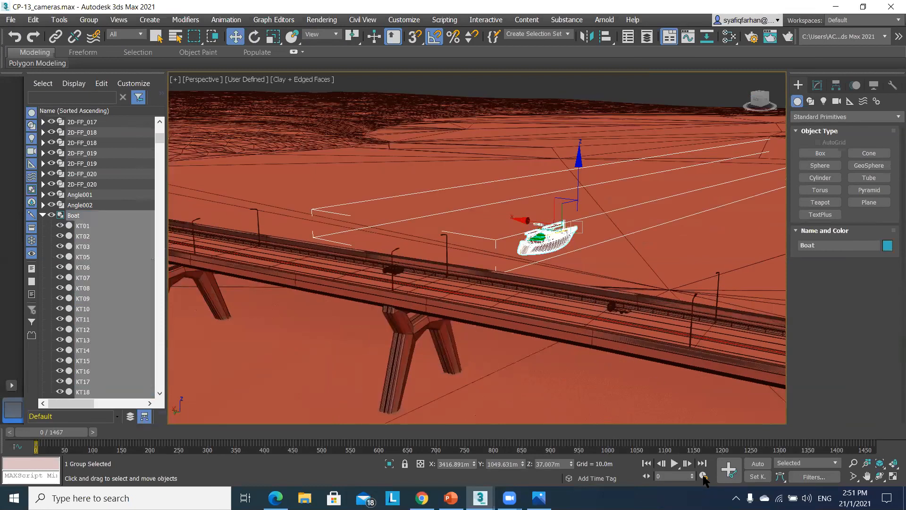
Step: Set the animation end time to 500 in the time configuration
click(703, 476)
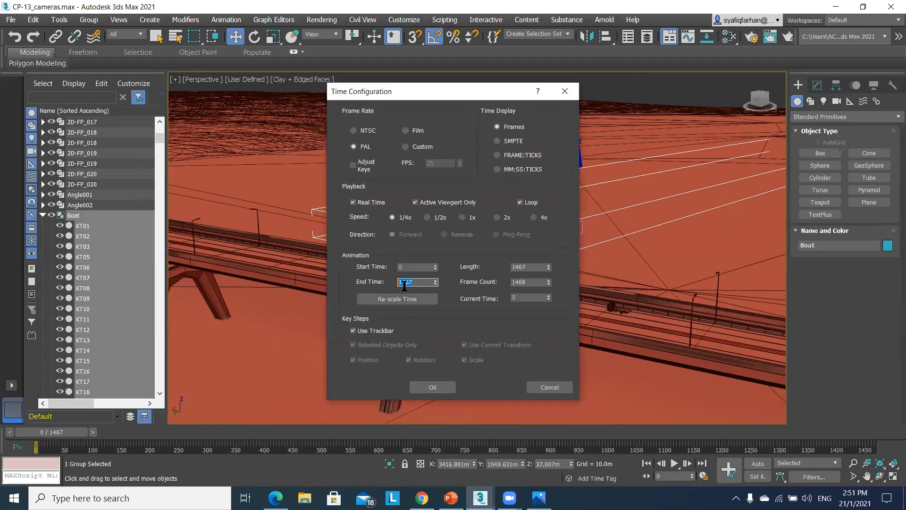
text(500)
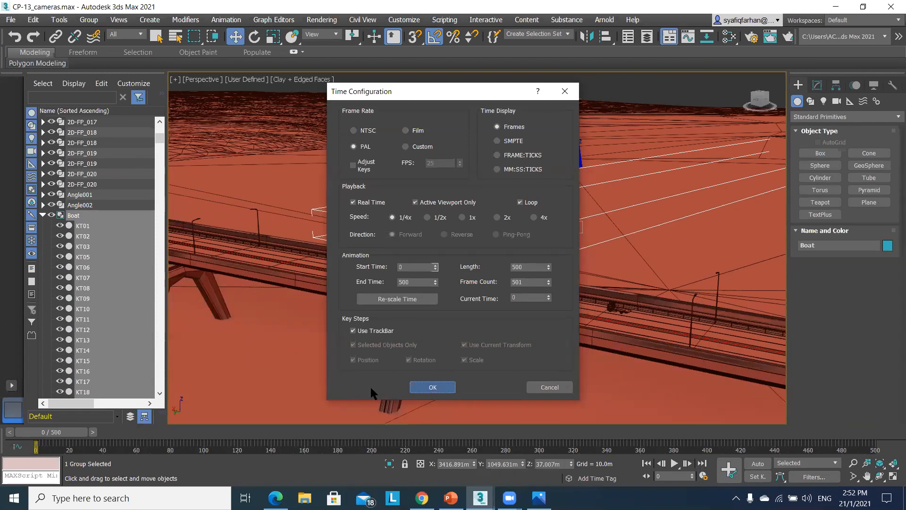
key(Return)
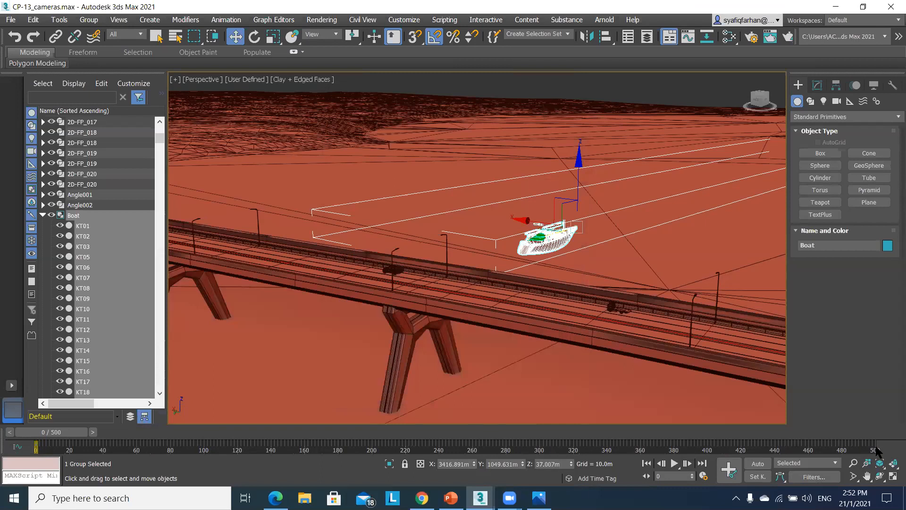
Step: At frame 23, move the Boat group toward the bridge to about Y 1083.3 m
drag(63, 433, 98, 436)
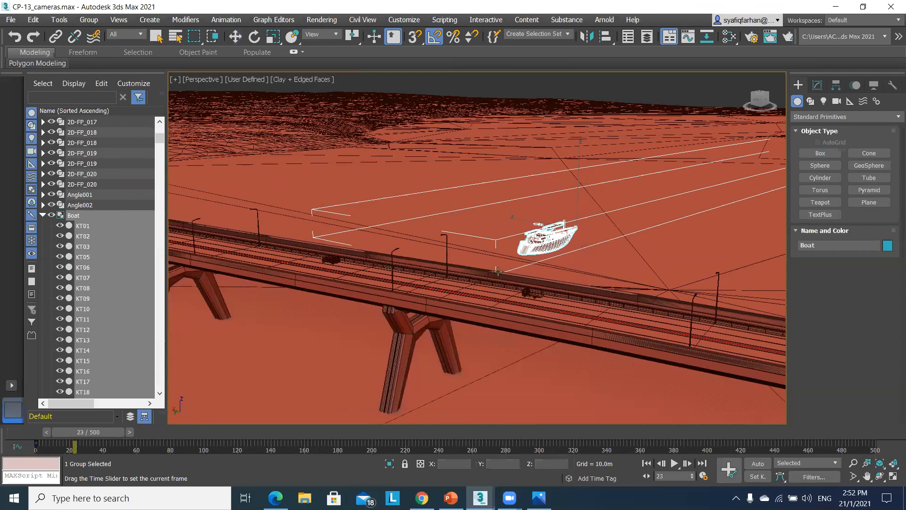
key(w)
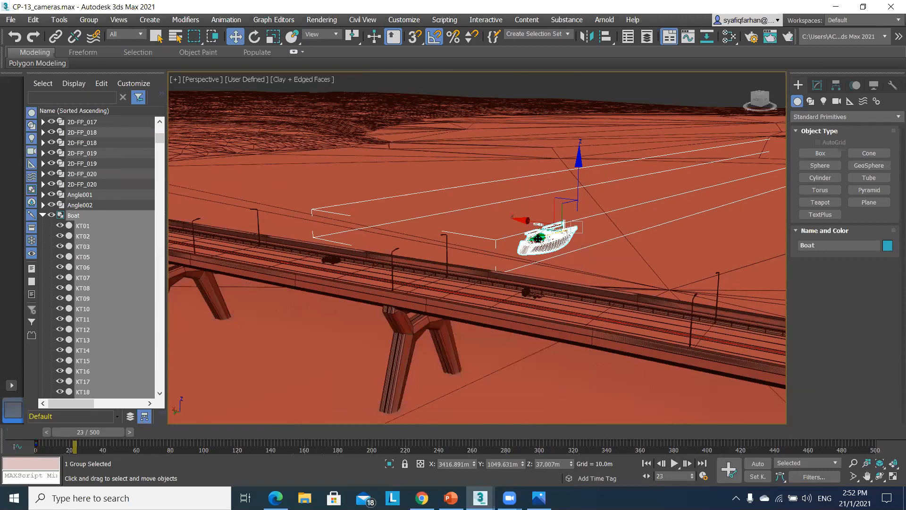
drag(535, 240, 471, 260)
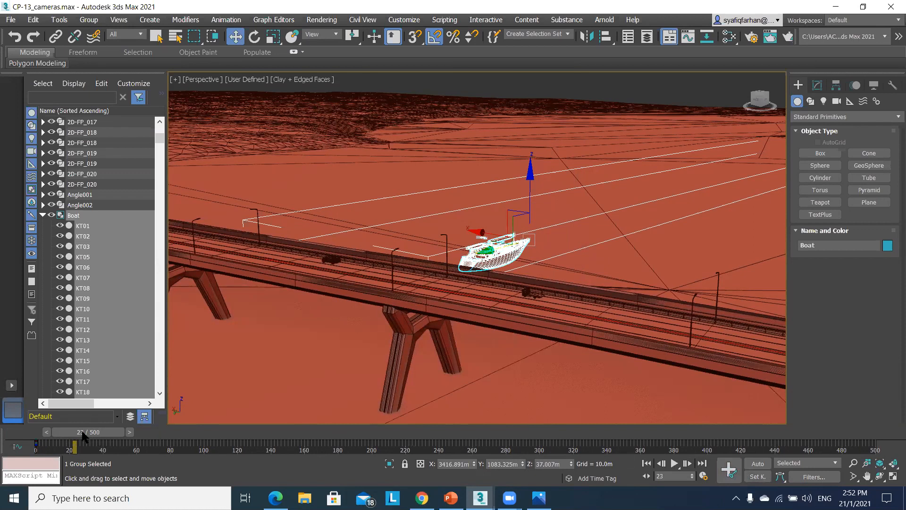
Step: At frame 64, move the Boat group beneath the bridge to about Y 1161.7 m
drag(98, 438, 163, 437)
key(w)
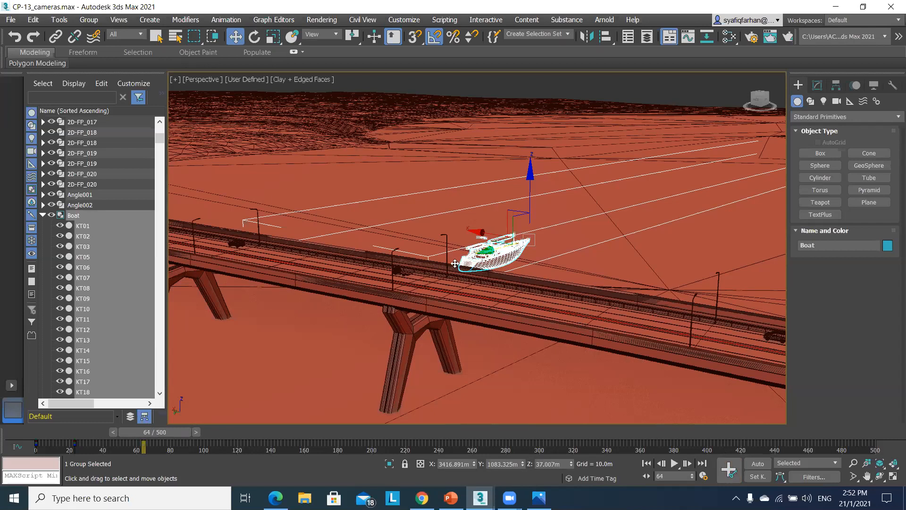
drag(352, 298, 331, 304)
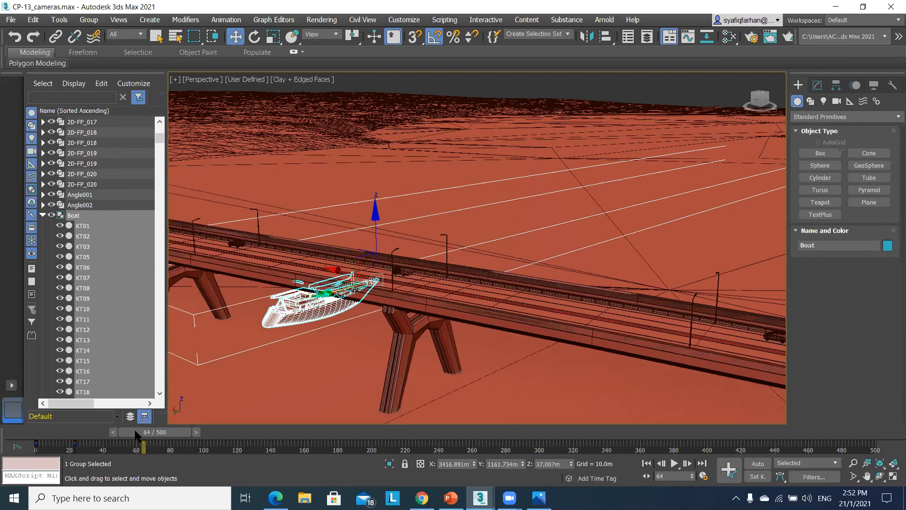
Step: Reposition the Boat before the bridge at frame 23 and beneath it at about Y 1152.6 m at frame 72, and scrub back to check
click(114, 433)
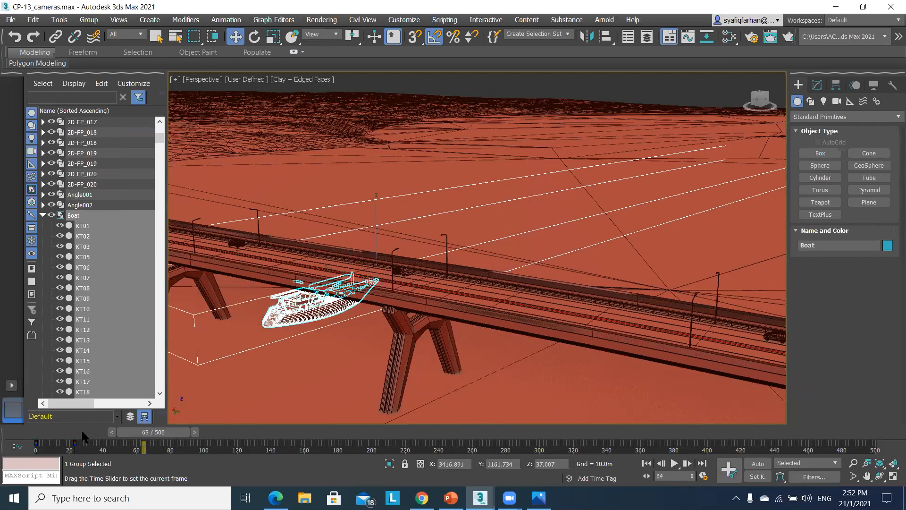
click(82, 432)
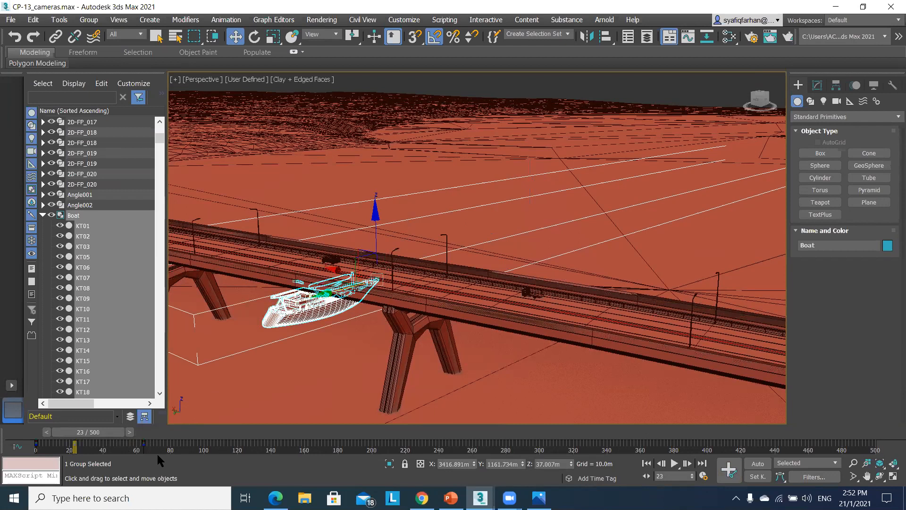
drag(326, 296, 472, 253)
drag(109, 446, 188, 433)
drag(451, 265, 361, 295)
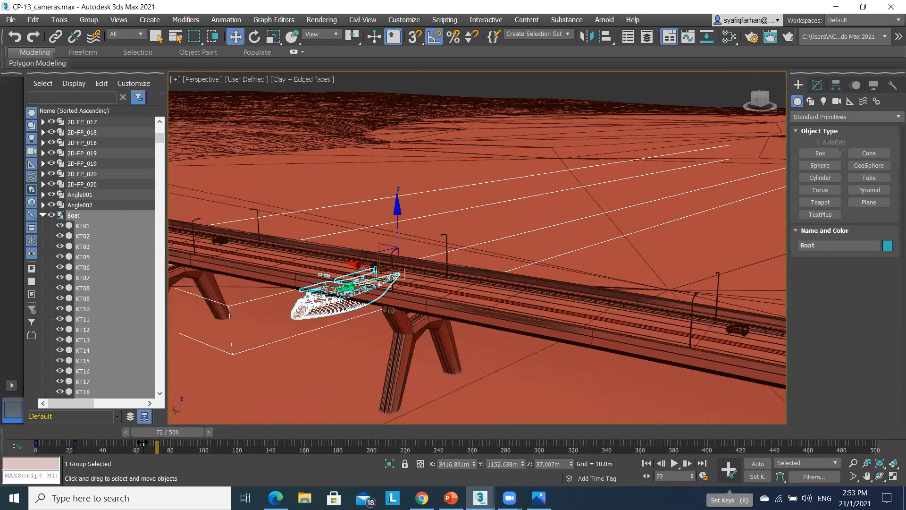
drag(184, 432, 102, 437)
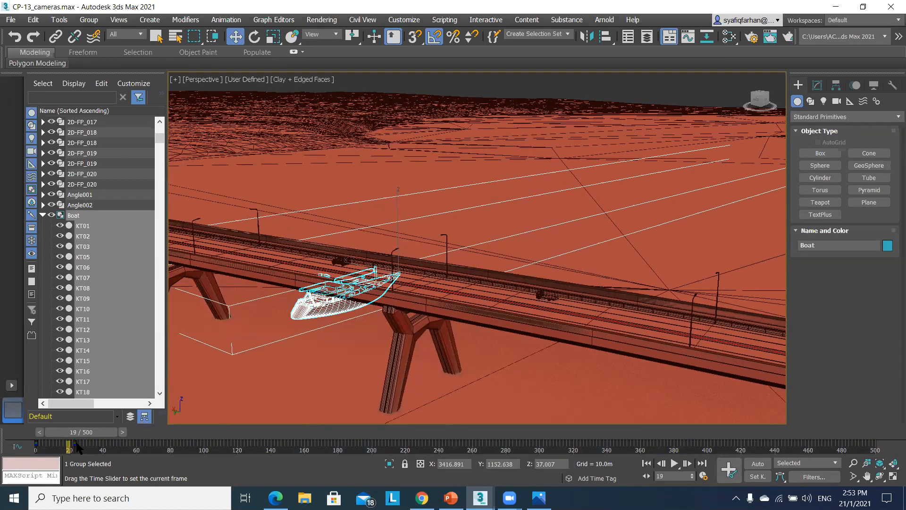
drag(82, 432, 78, 432)
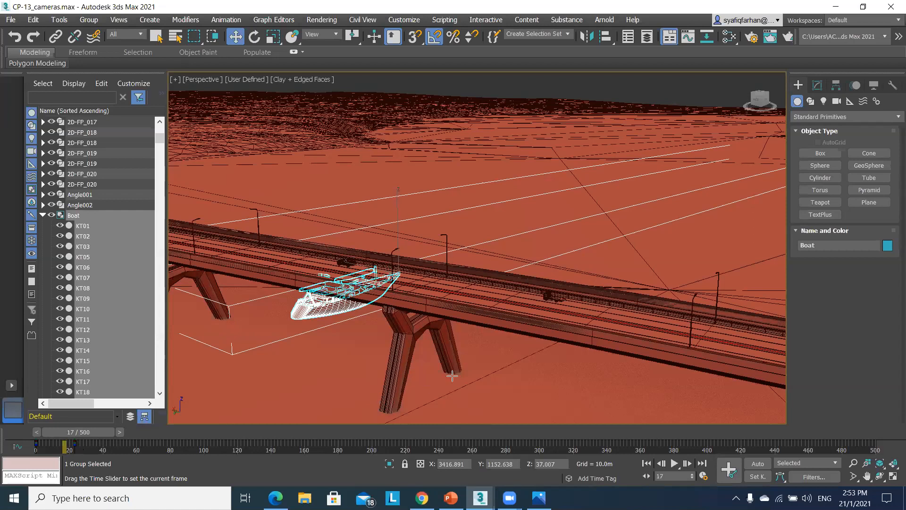
Step: Switch to flex-wakes-final.max and exit Liquid object creation
key(super+8)
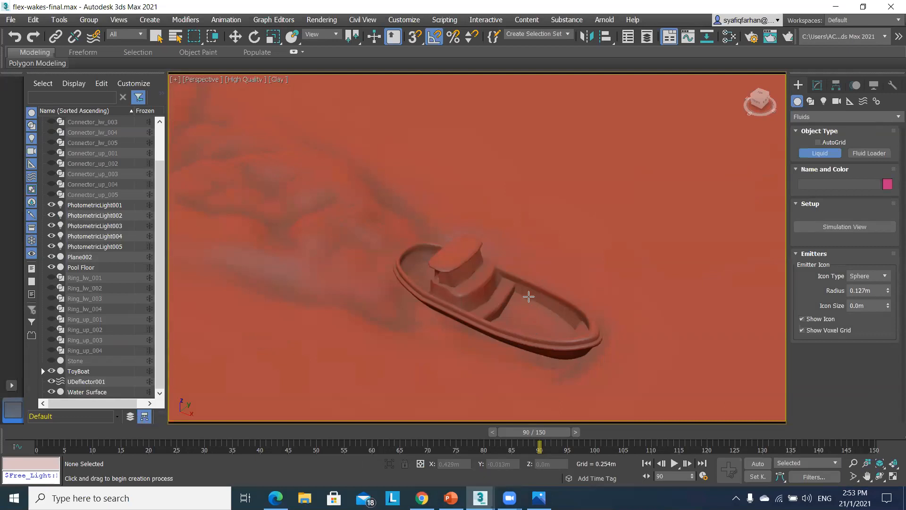
click(485, 281)
right_click(485, 280)
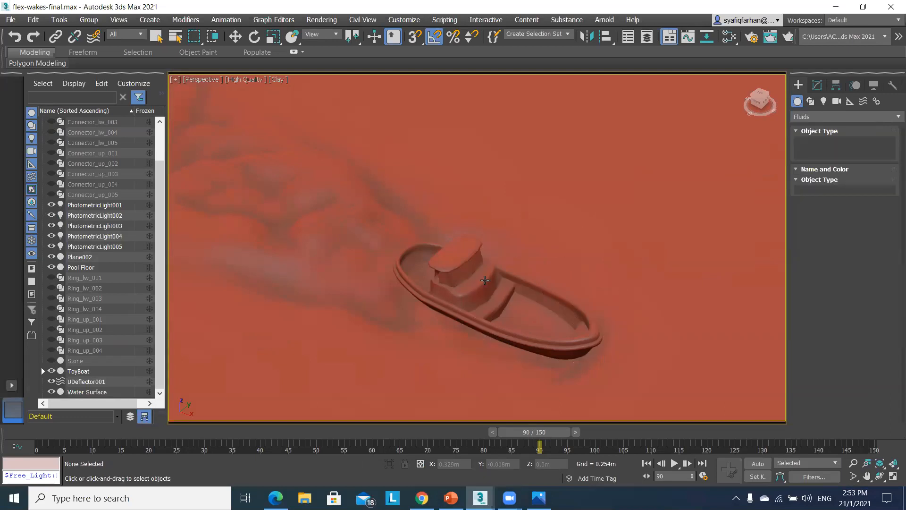
Step: Select ToyBoat and scrub its movement, and select UDeflector001 and scrub the wake animation to frame 91
click(485, 281)
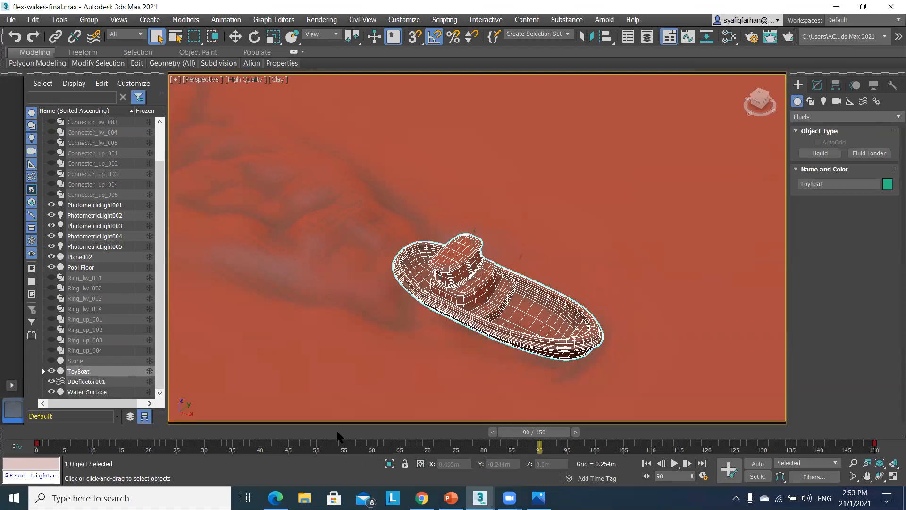
drag(212, 432, 431, 433)
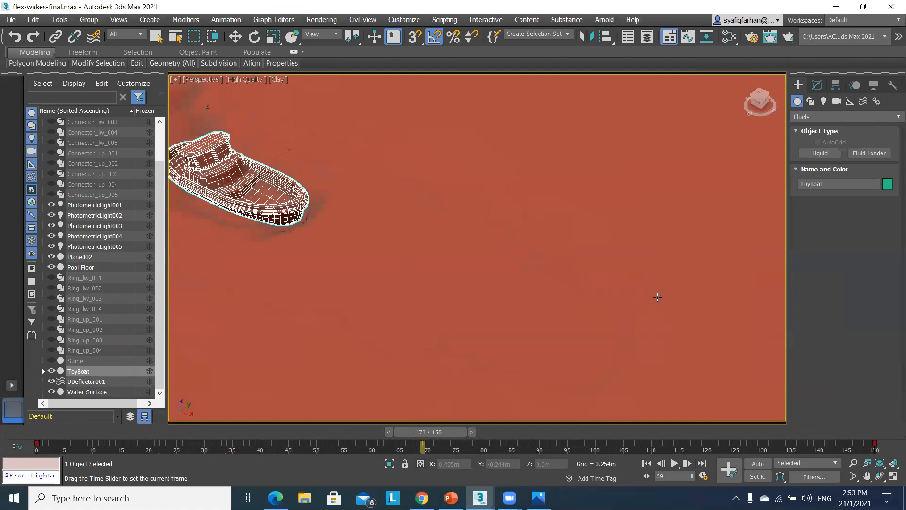
click(108, 382)
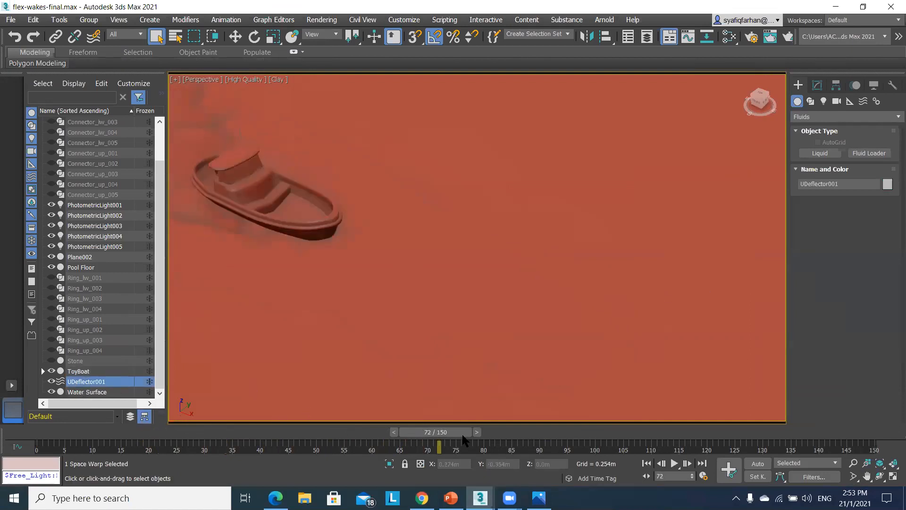
drag(455, 436, 584, 434)
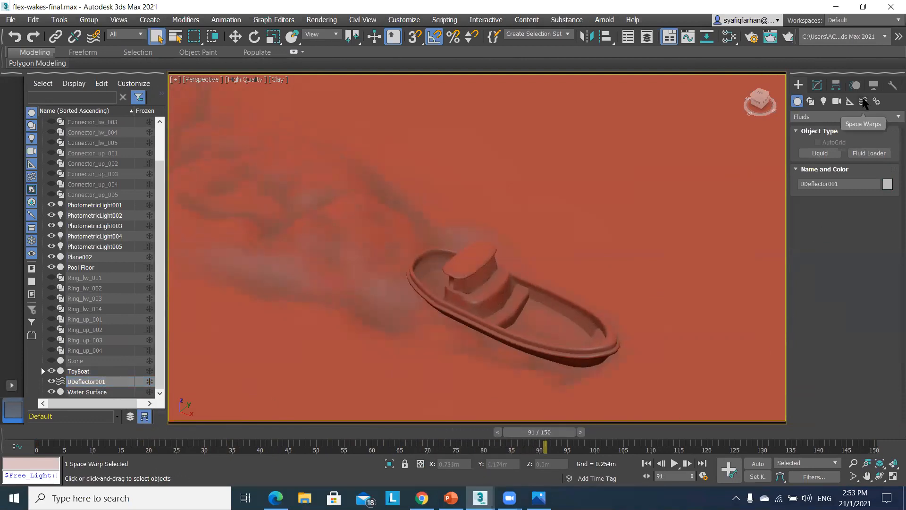
Step: Display the Deflectors category of space warp object types
click(864, 101)
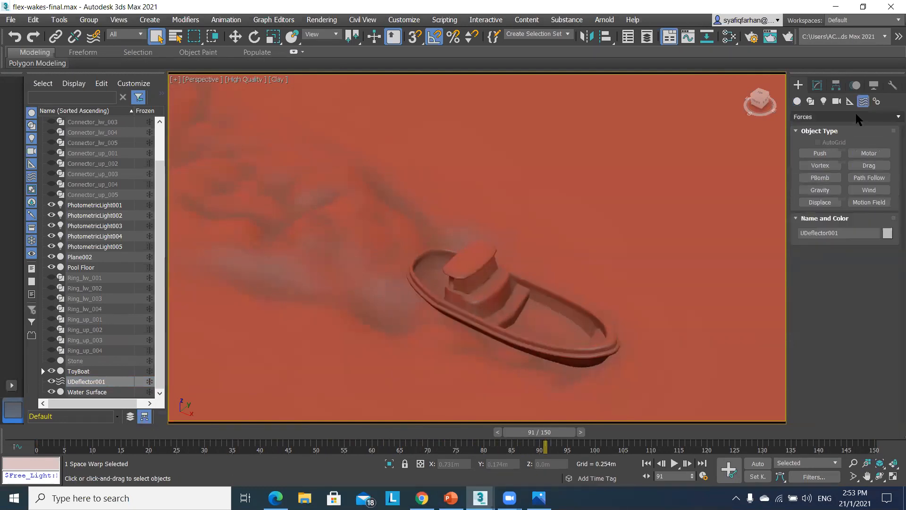
click(856, 117)
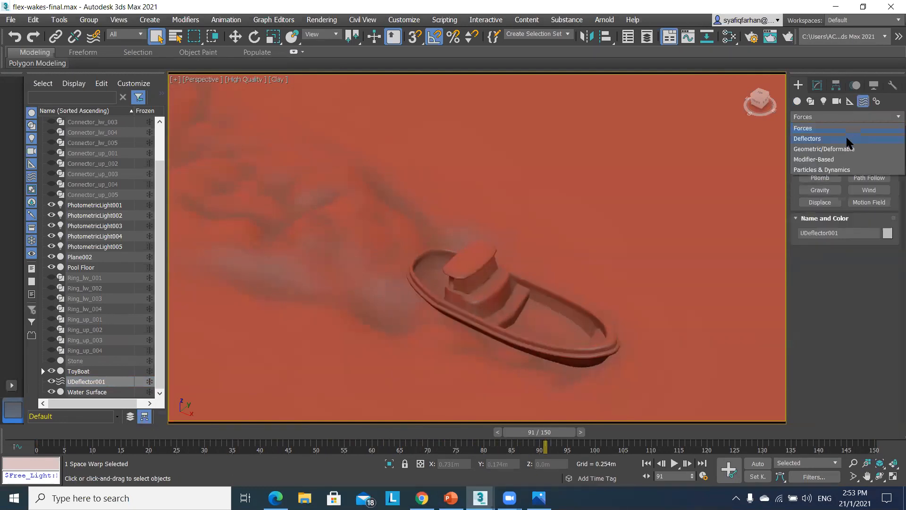
click(848, 138)
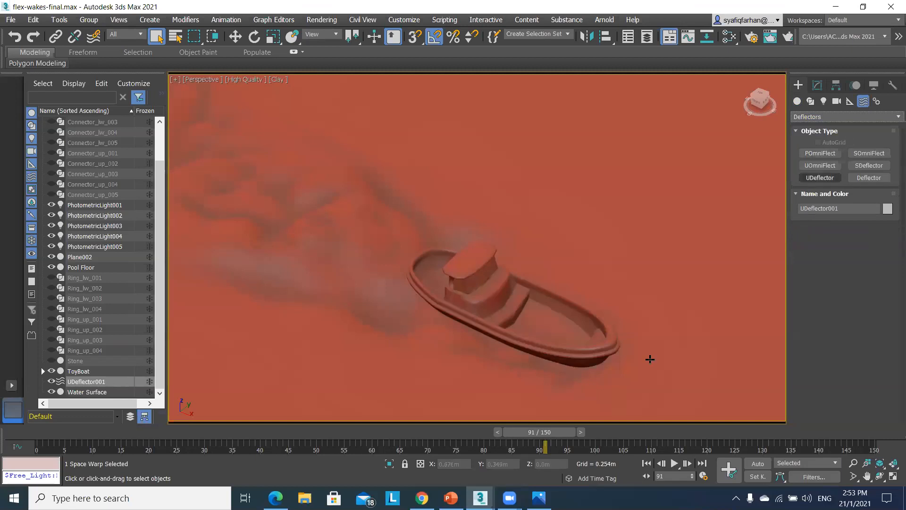
Step: Examine the boat's wake across the water surface by scrubbing through frames 101 and 70, stopping at frame 75
drag(566, 434, 402, 432)
drag(492, 427, 624, 427)
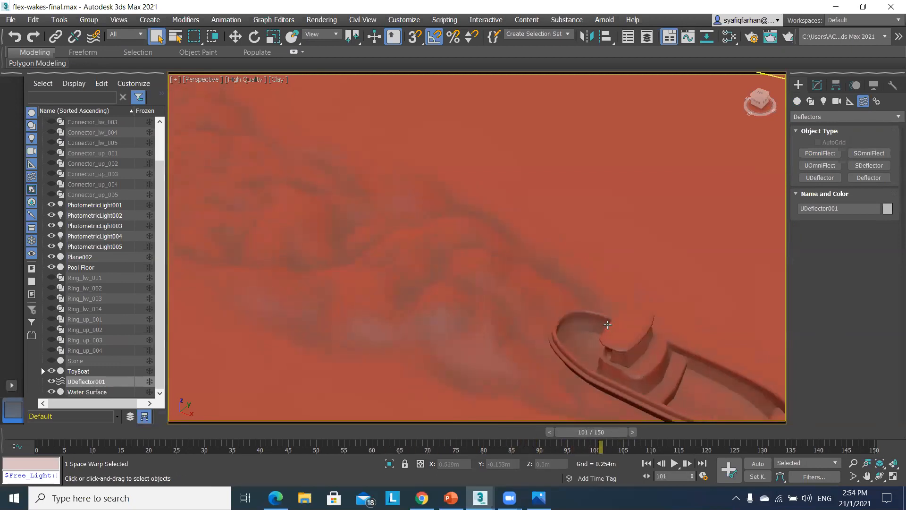
scroll(613, 325, down, 4)
scroll(635, 372, down, 6)
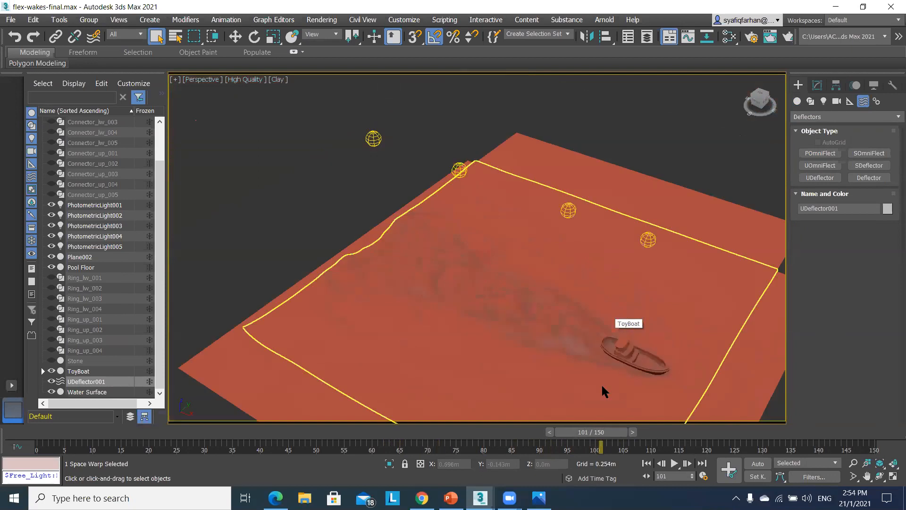
drag(331, 433, 427, 441)
scroll(603, 358, up, 5)
scroll(586, 422, down, 4)
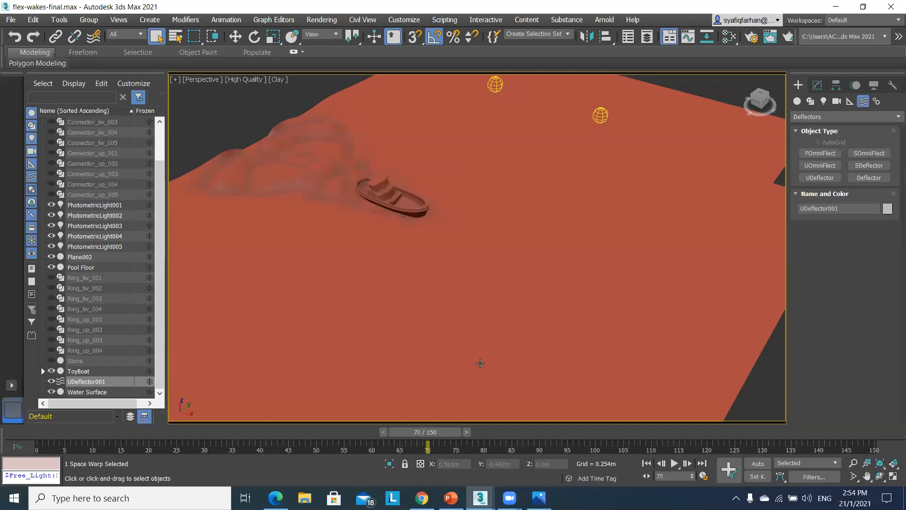
drag(431, 431, 468, 438)
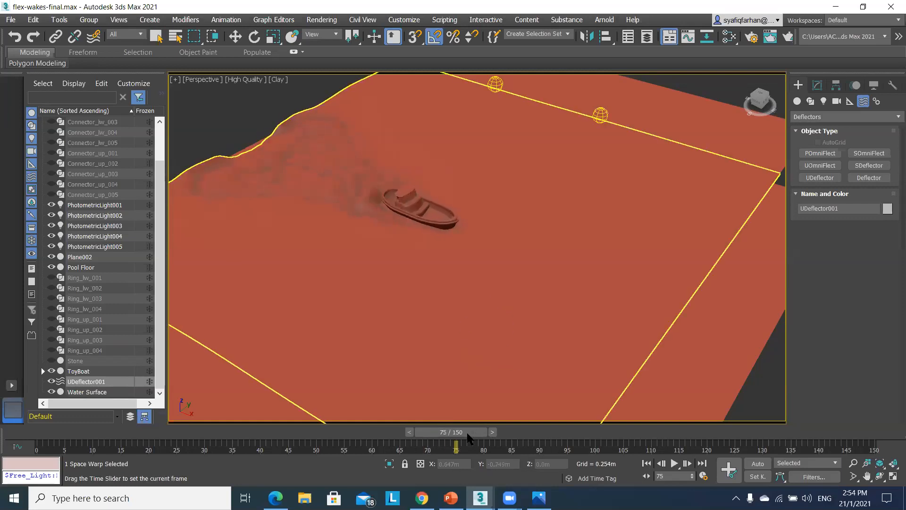
key(q)
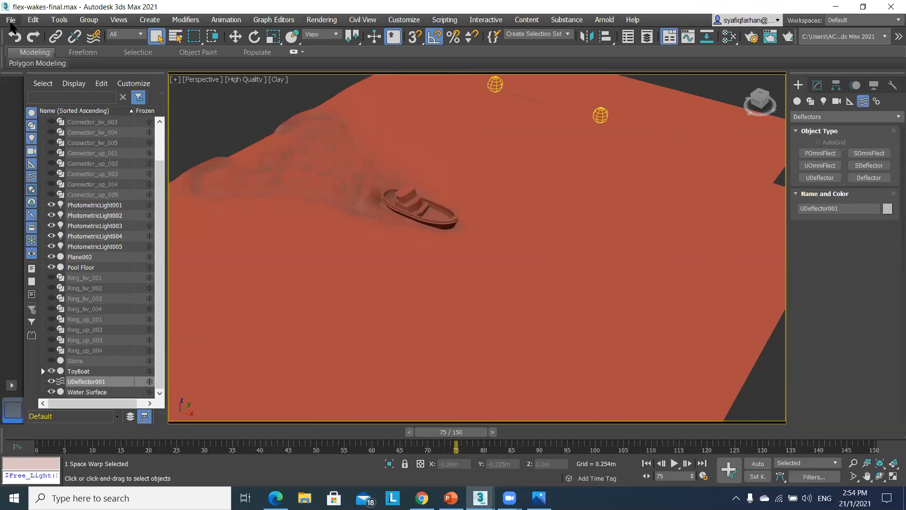
Step: Review the options for importing files into the scene and leave them without importing anything
click(10, 22)
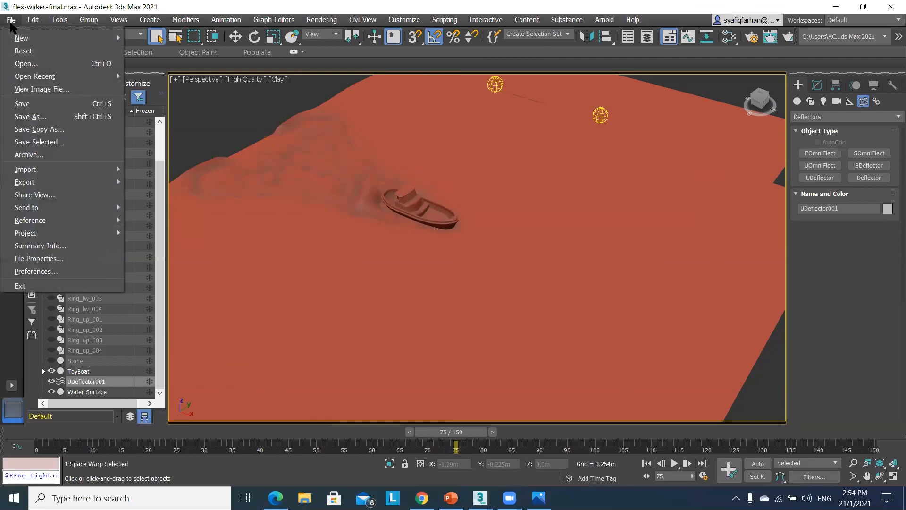
mouse_move(90, 169)
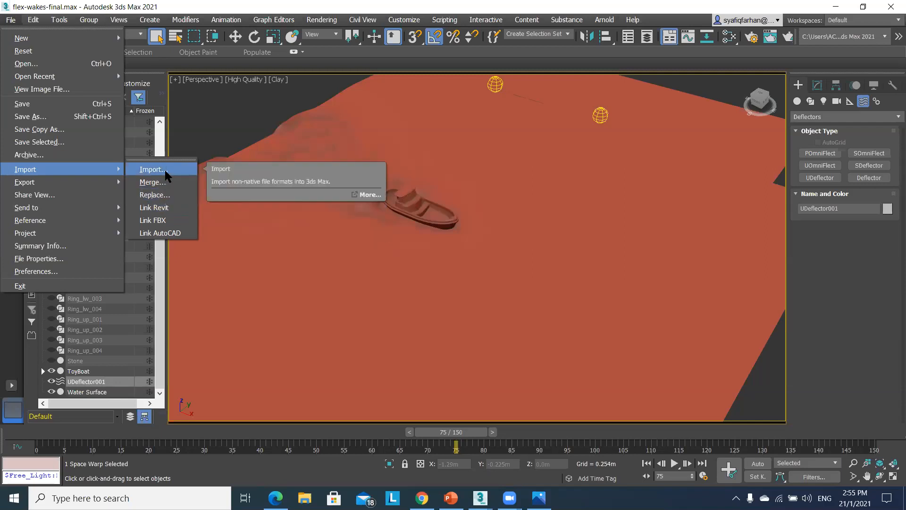
click(835, 340)
Step: Switch to the Fluid Simulation presentation in PowerPoint, start the slide show at slide 7, and advance to the fluid flow analysis title slide
click(456, 492)
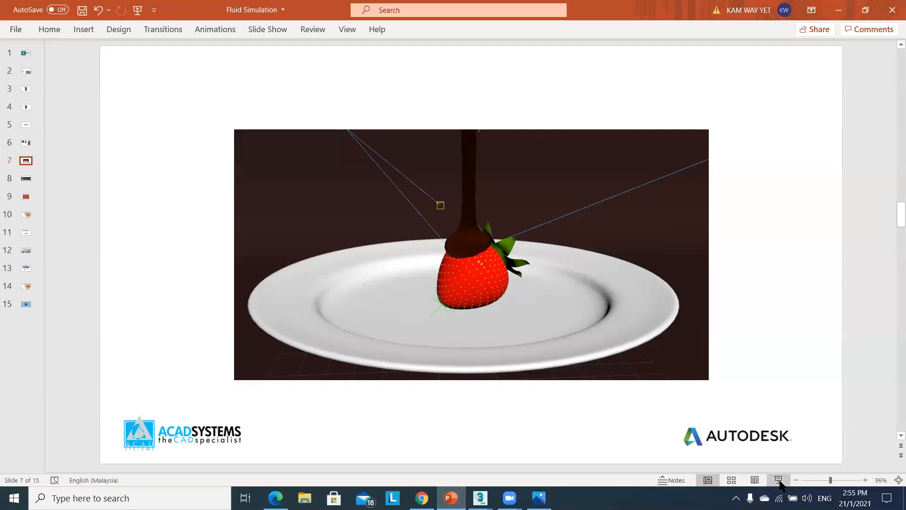
click(778, 481)
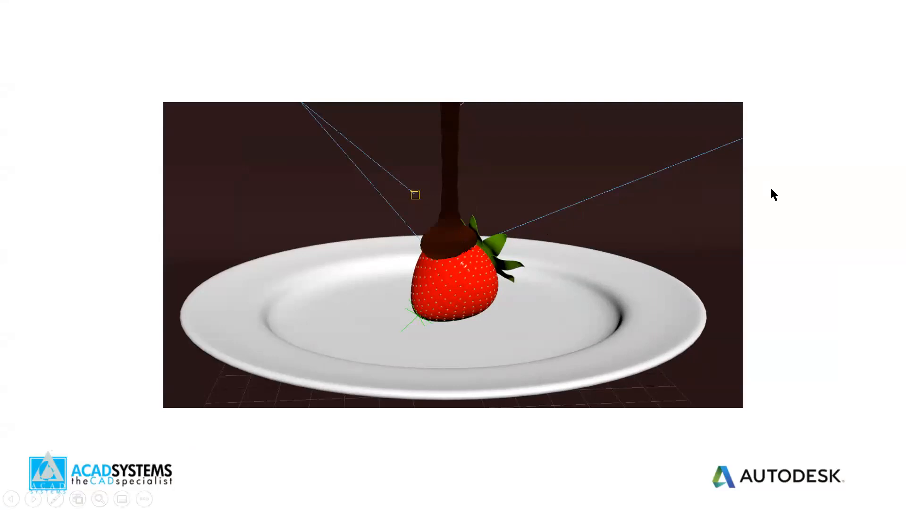
click(117, 114)
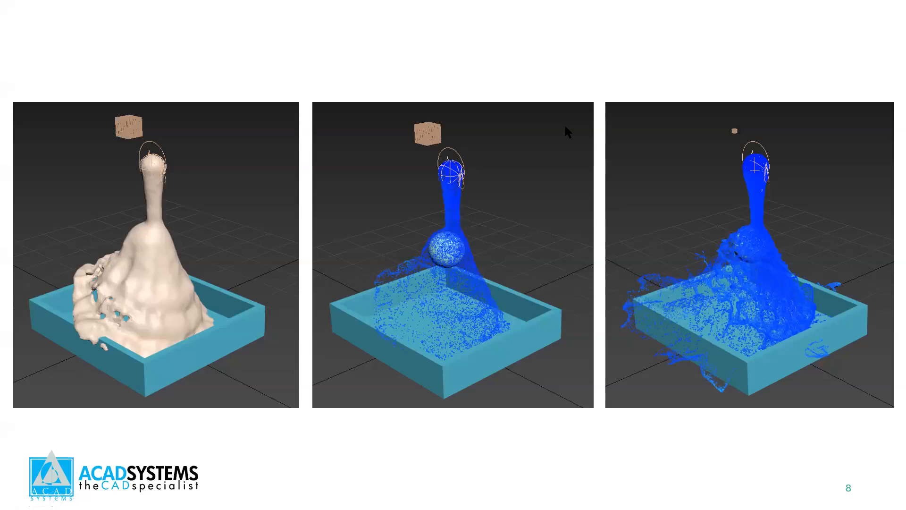
click(538, 418)
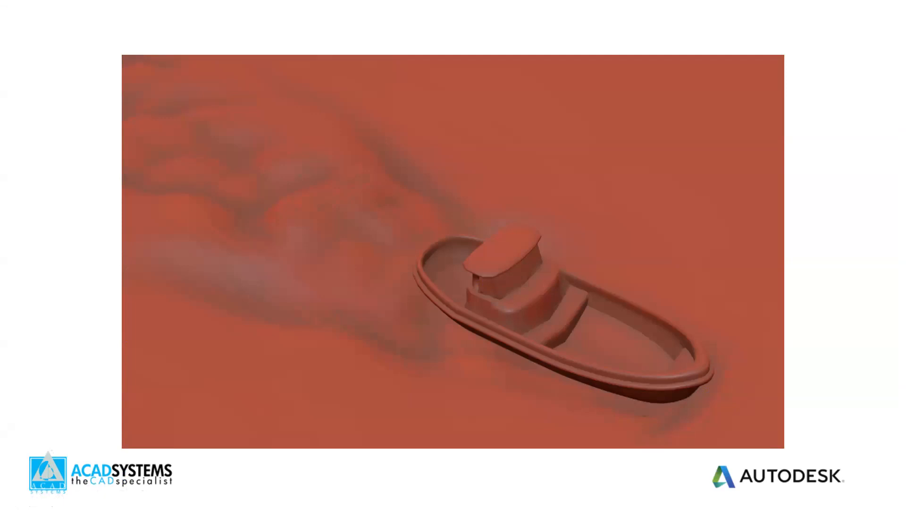
key(Right)
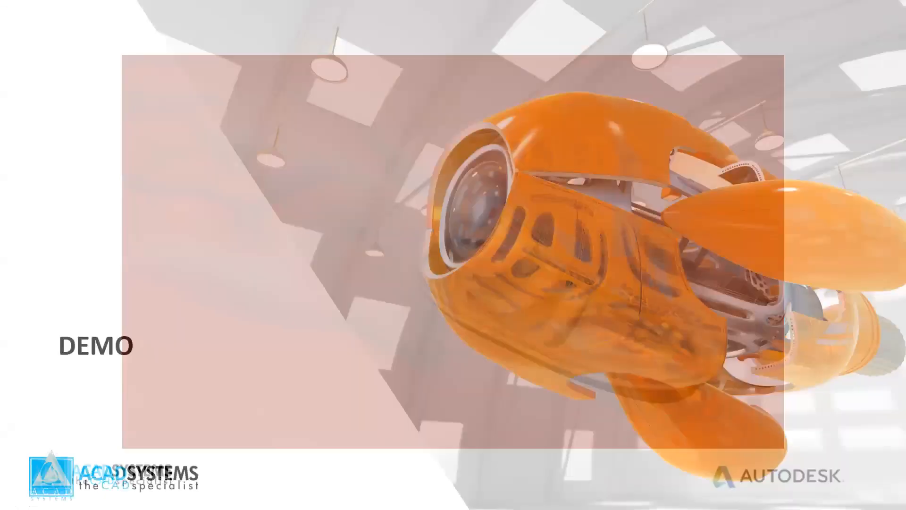
key(Right)
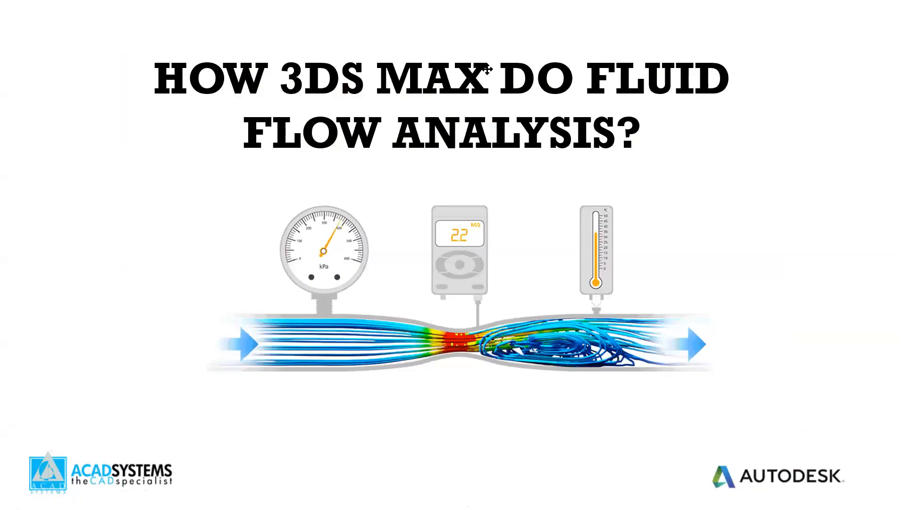